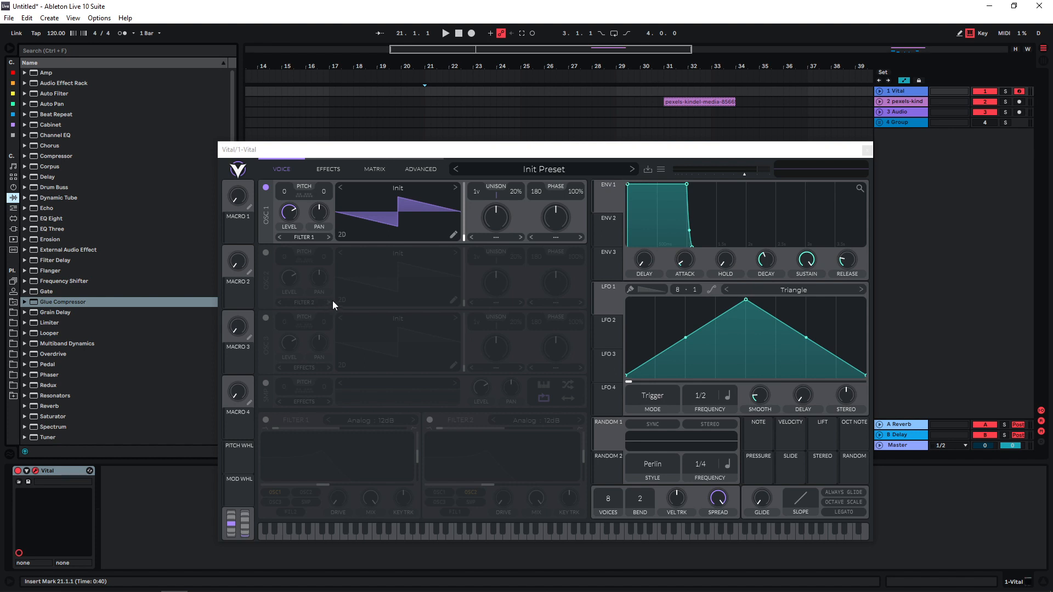
# Enable the Filter effect and move it directly above the Compressor in the effects chain
pyautogui.click(329, 171)
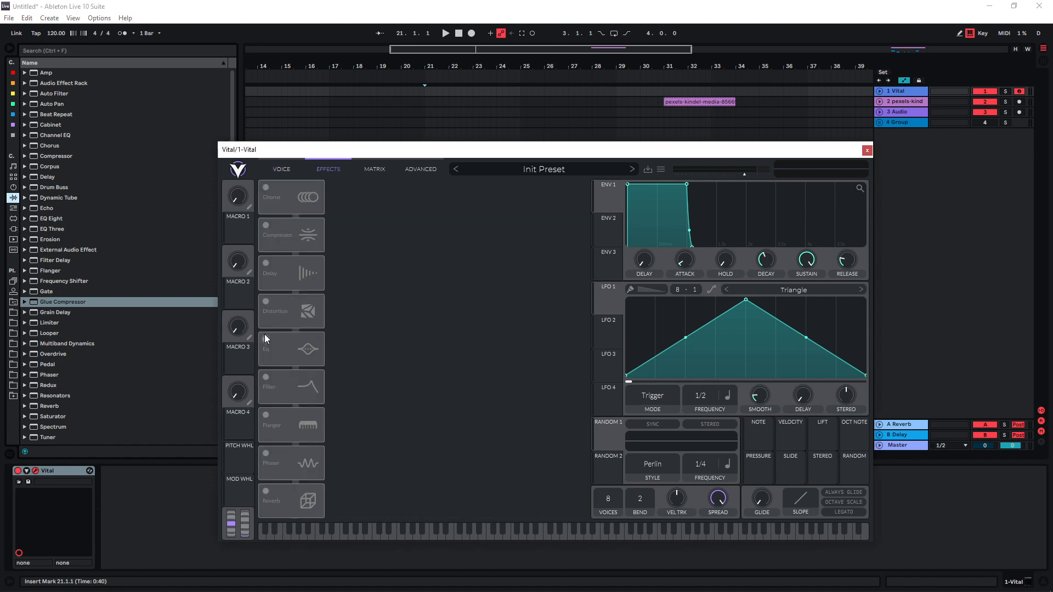
pyautogui.click(266, 377)
pyautogui.moveTo(268, 380); pyautogui.dragTo(290, 267)
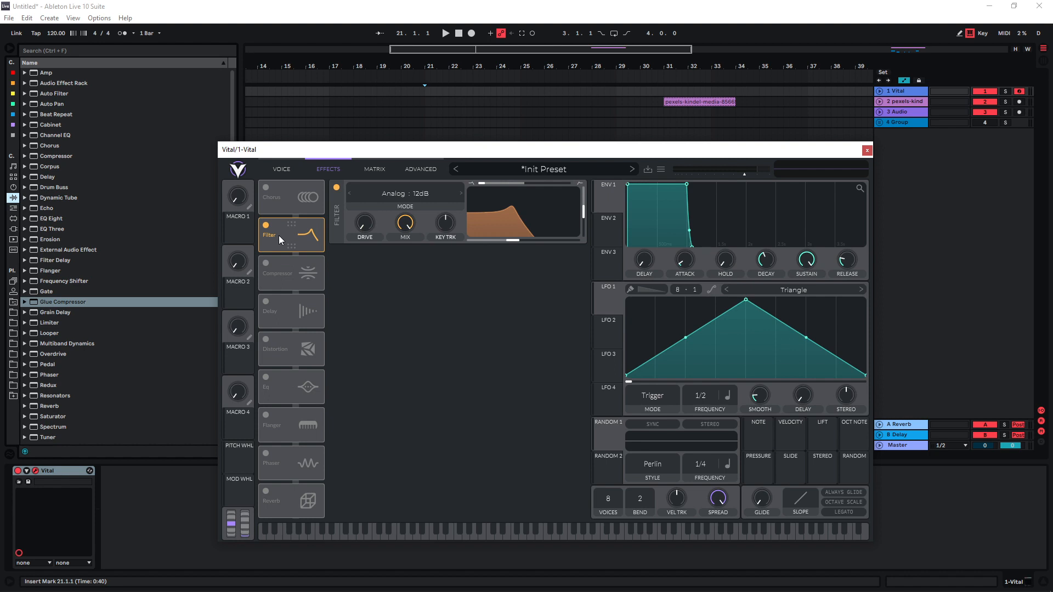
# Set the filter mode to Comb: Band Spread Flange-
pyautogui.click(406, 194)
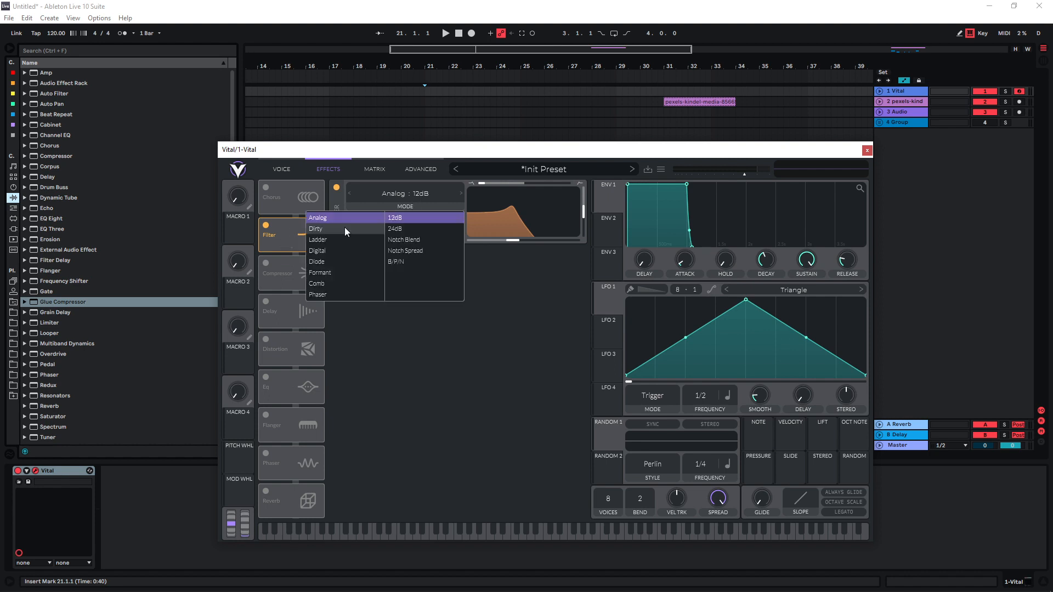
pyautogui.click(322, 286)
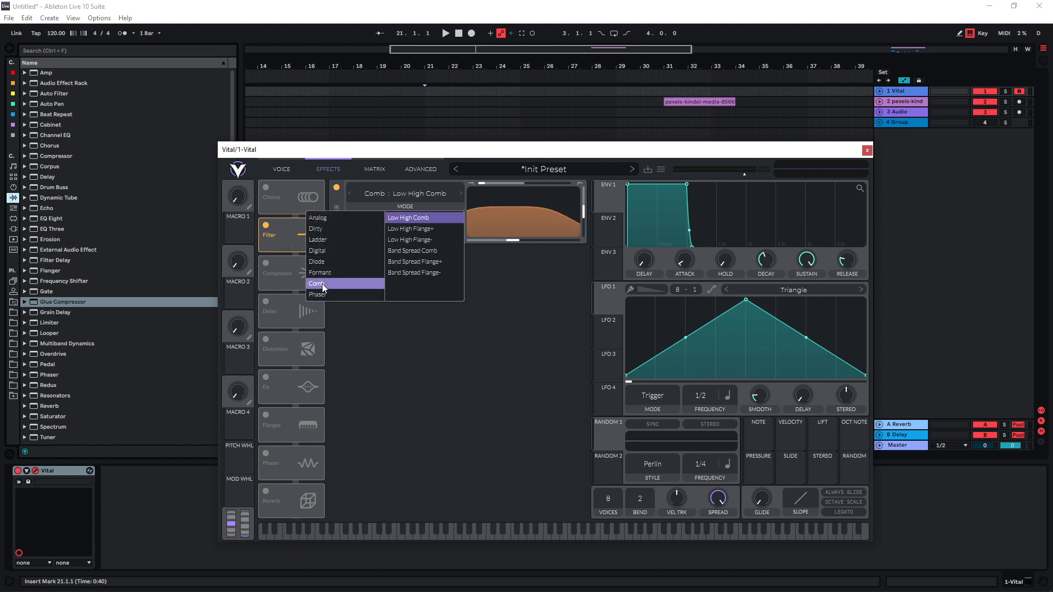
pyautogui.click(417, 272)
# Raise the comb filter's resonance to maximum and sweep its cutoff to audition the sound
pyautogui.moveTo(580, 219); pyautogui.dragTo(584, 171)
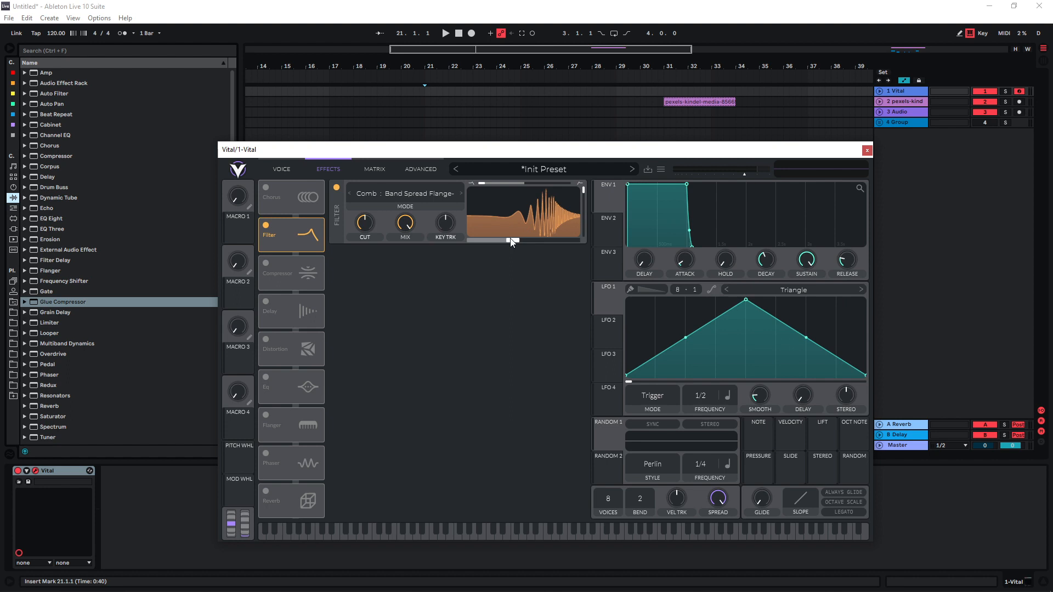
pyautogui.moveTo(516, 237); pyautogui.dragTo(509, 249)
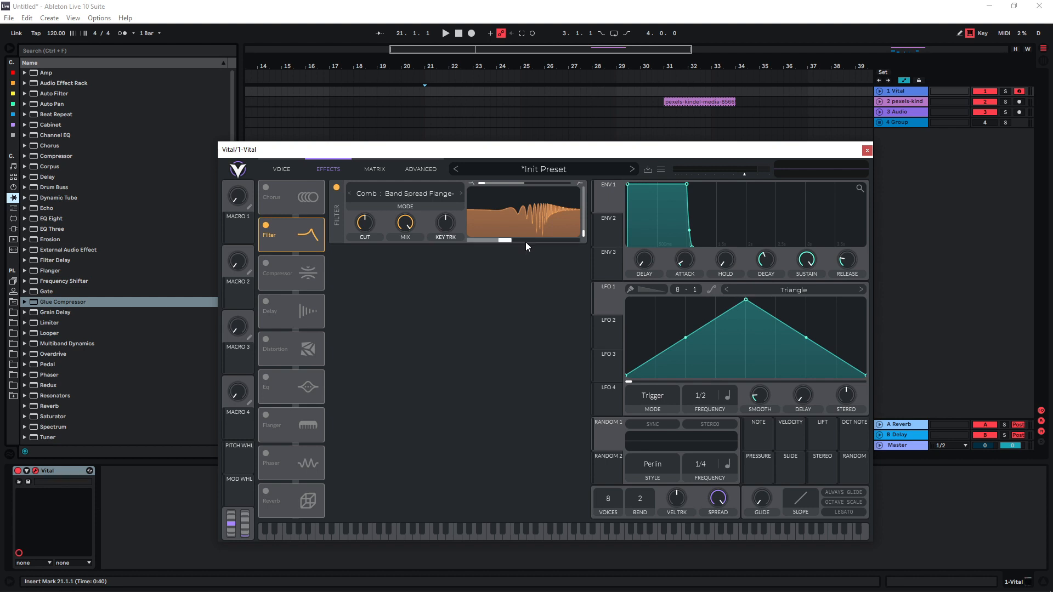
pyautogui.moveTo(527, 243); pyautogui.dragTo(479, 236)
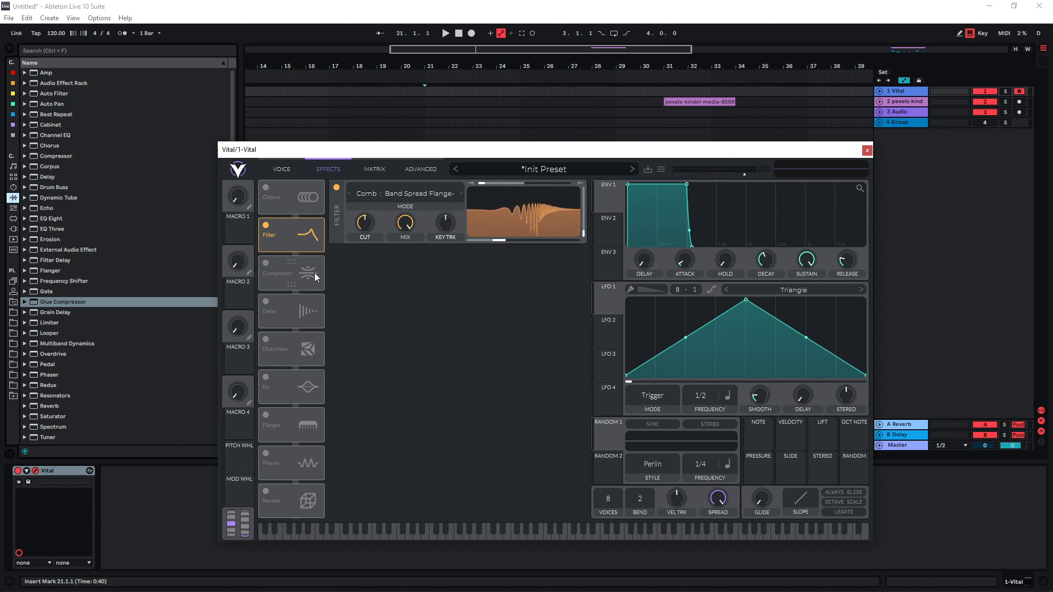
# Enable the Compressor and Distortion effects, and sweep the filter cutoff through them
pyautogui.click(266, 264)
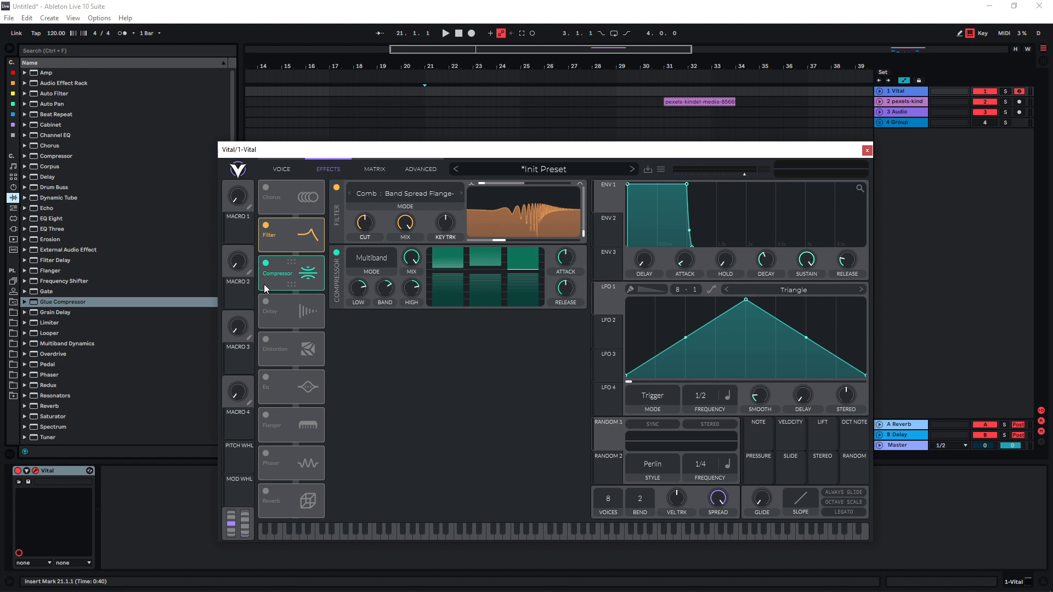
pyautogui.click(265, 339)
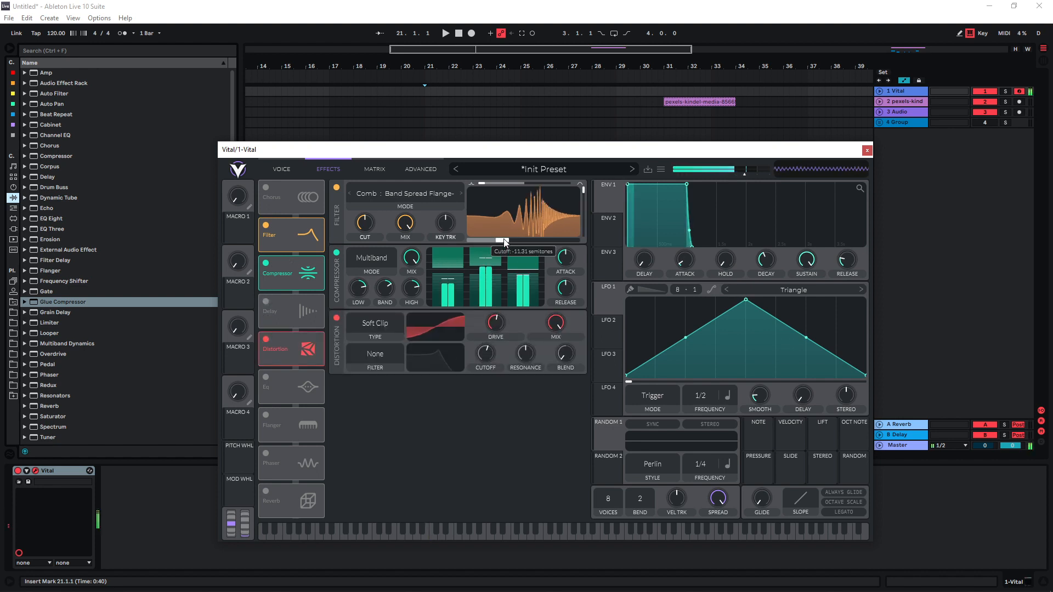
pyautogui.moveTo(495, 242)
pyautogui.mouseDown()
pyautogui.moveTo(483, 241)
pyautogui.moveTo(509, 240)
pyautogui.mouseUp()
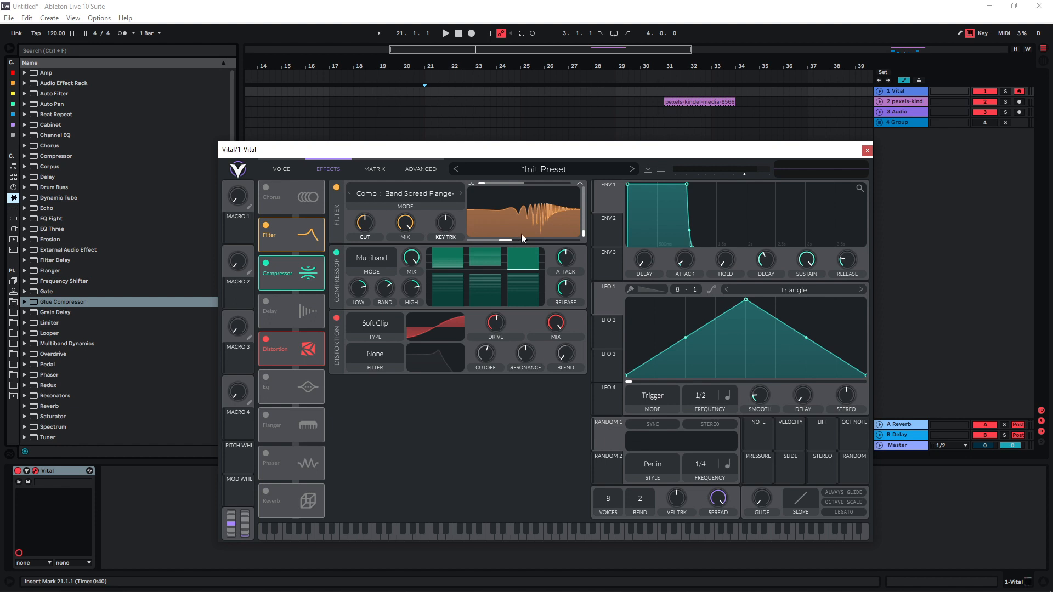
# Try higher and lower Cut amounts on the filter while sweeping its cutoff
pyautogui.moveTo(361, 224); pyautogui.dragTo(360, 201)
pyautogui.moveTo(502, 241)
pyautogui.mouseDown()
pyautogui.moveTo(469, 234)
pyautogui.moveTo(482, 239)
pyautogui.mouseUp()
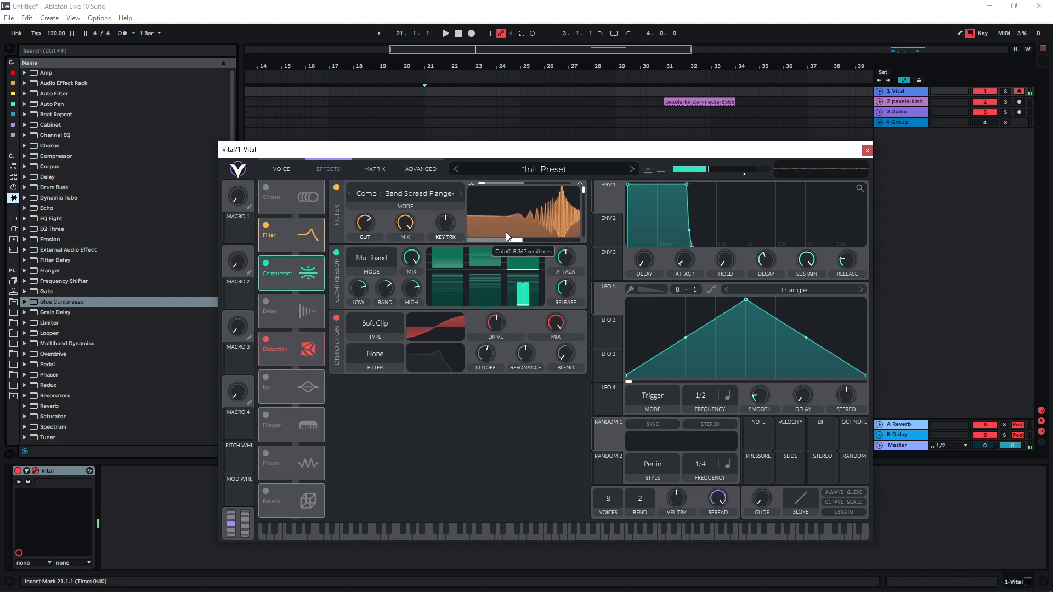
pyautogui.moveTo(365, 222); pyautogui.dragTo(368, 271)
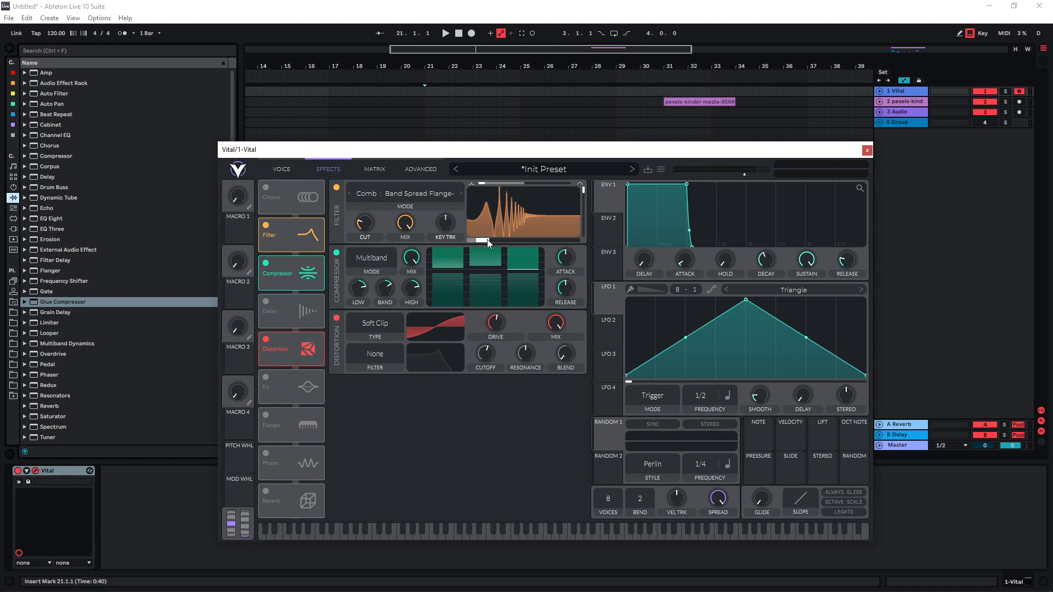
pyautogui.moveTo(487, 240); pyautogui.dragTo(496, 239)
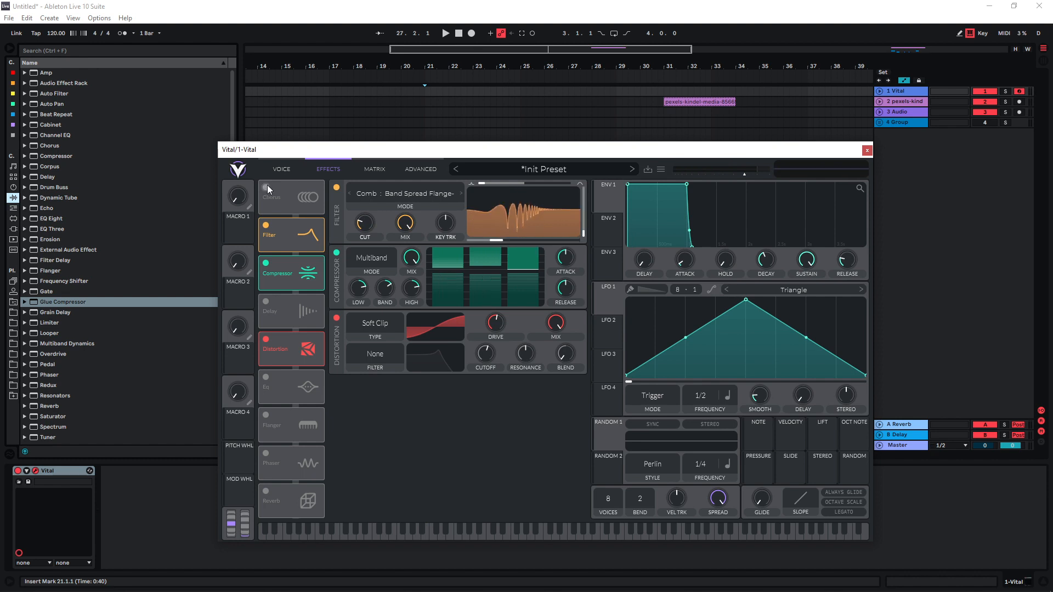
# Enable the Chorus effect before the filter and sweep the filter cutoff with it
pyautogui.click(265, 187)
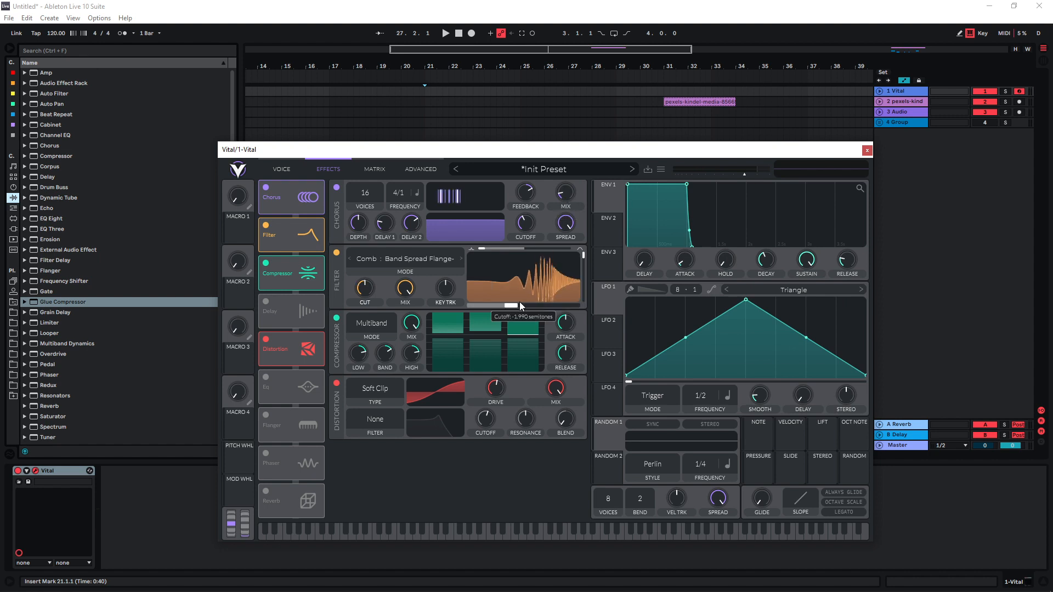
pyautogui.moveTo(519, 302)
pyautogui.mouseDown()
pyautogui.moveTo(479, 302)
pyautogui.moveTo(527, 285)
pyautogui.mouseUp()
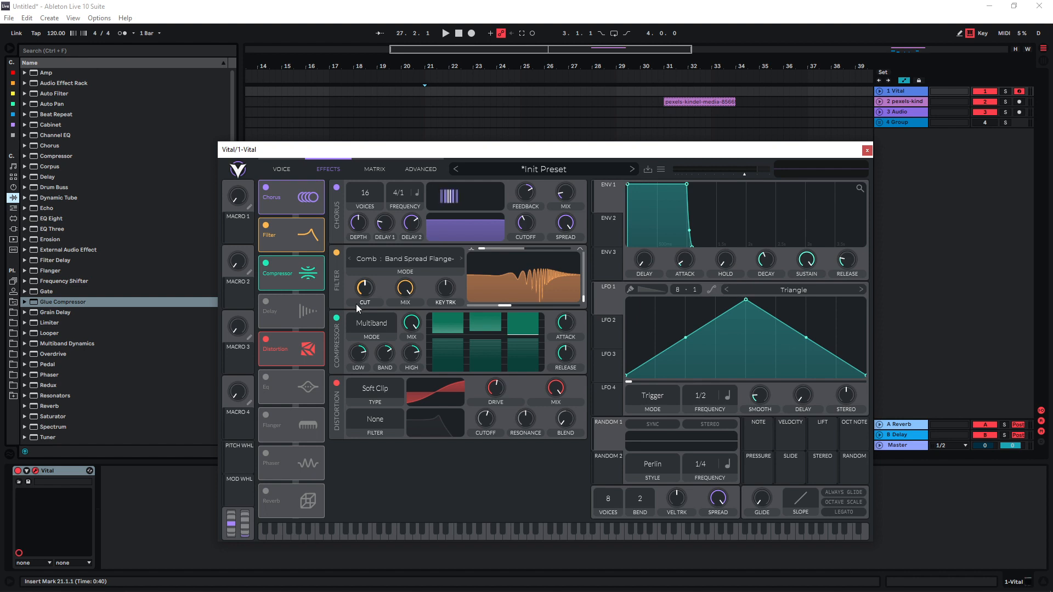
# Insert a new audio track below the Vital track and arm it for recording
pyautogui.click(900, 91)
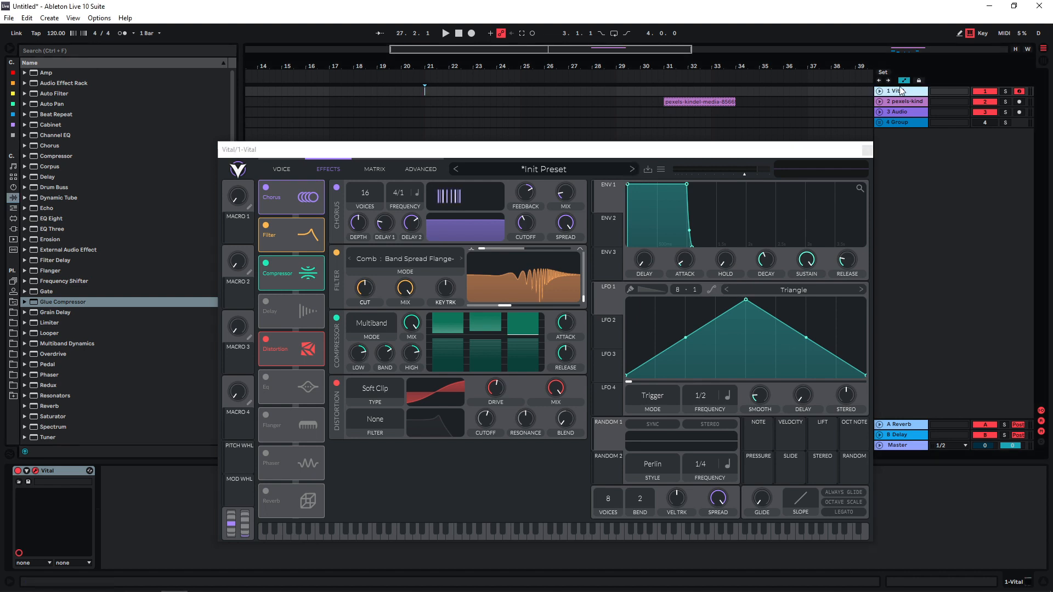
pyautogui.hotkey('ctrl', 't')
pyautogui.keyDown('ctrl'); pyautogui.click(1019, 102); pyautogui.keyUp('ctrl')
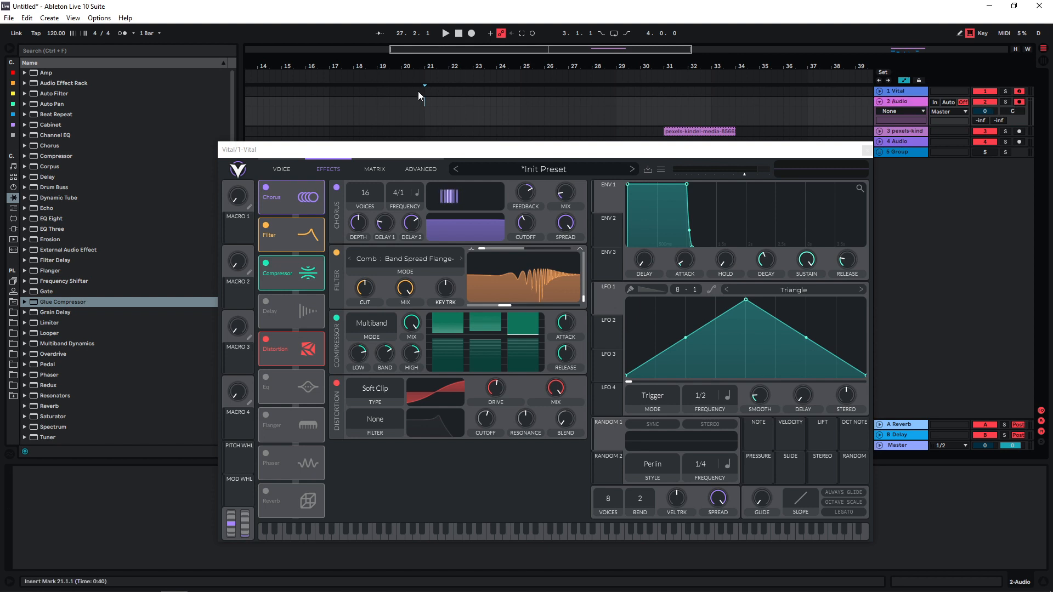
# Record the synth into the new audio track from bar 17 while sweeping the filter cutoff
pyautogui.moveTo(415, 66); pyautogui.dragTo(415, 71)
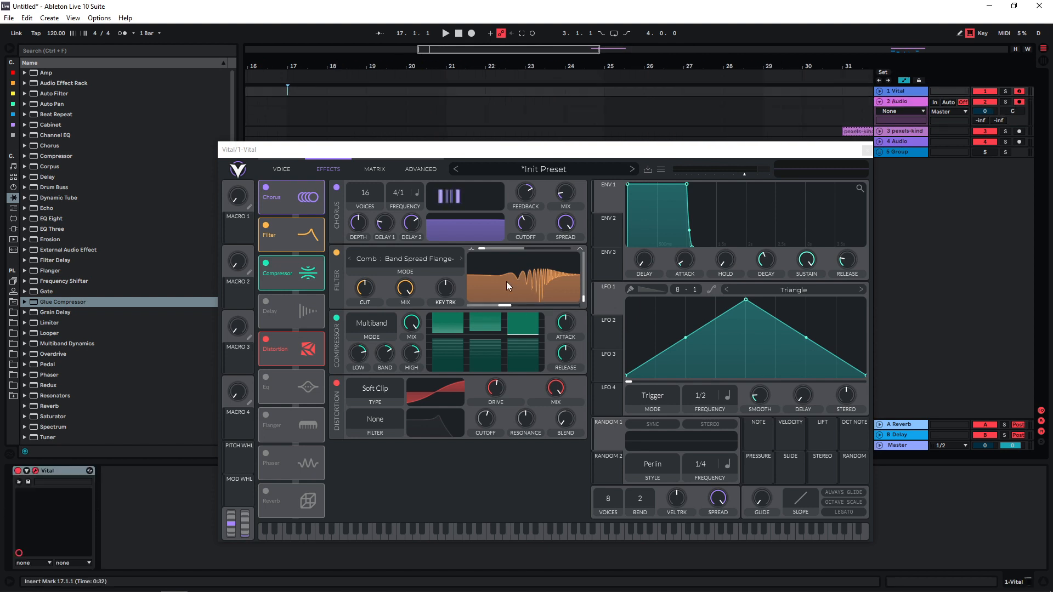
pyautogui.click(471, 33)
pyautogui.moveTo(506, 301); pyautogui.dragTo(463, 305)
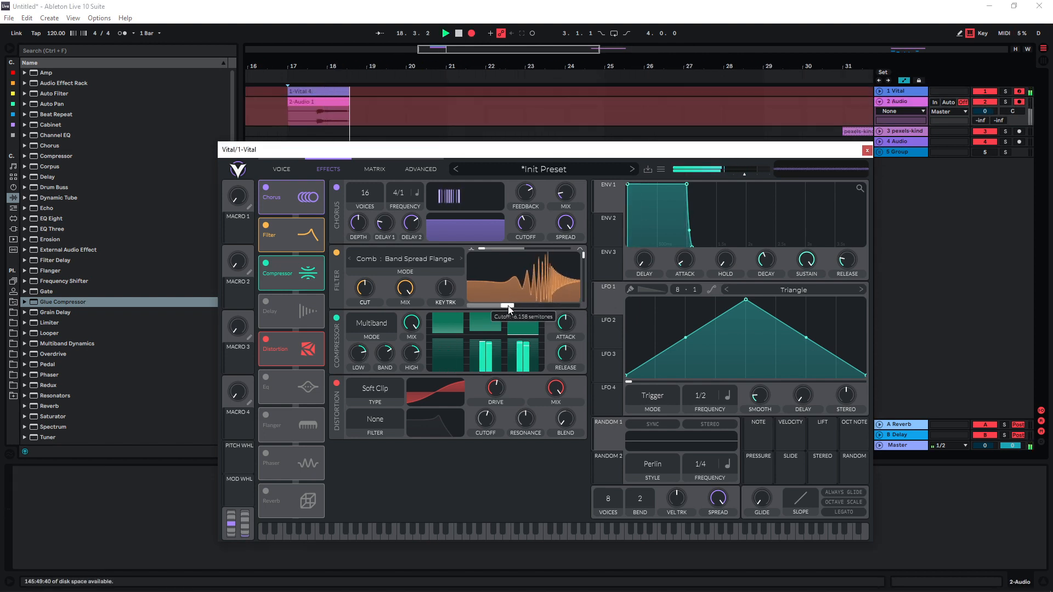
pyautogui.press('space')
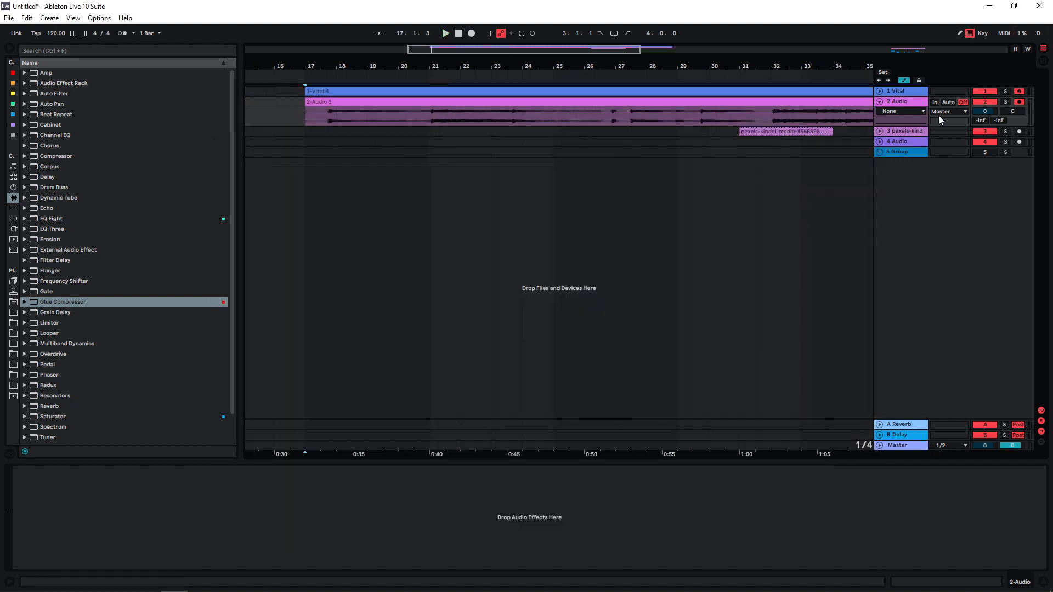
# Deactivate the Vital track, isolate a short slice of the recorded audio at bar 18, and open its sample
pyautogui.click(985, 92)
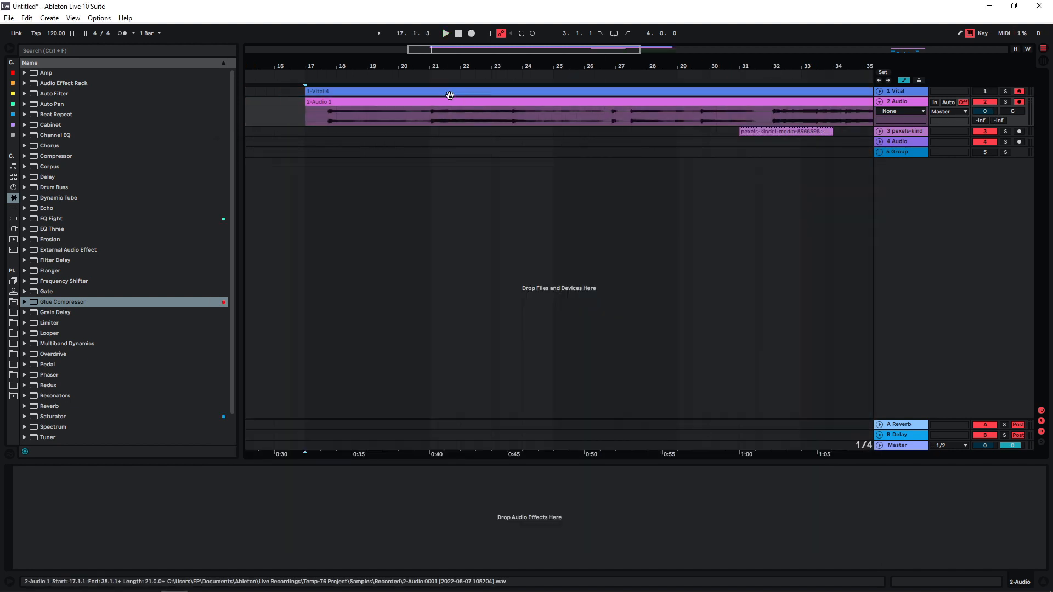
pyautogui.moveTo(450, 67); pyautogui.dragTo(431, 83)
pyautogui.click(439, 102)
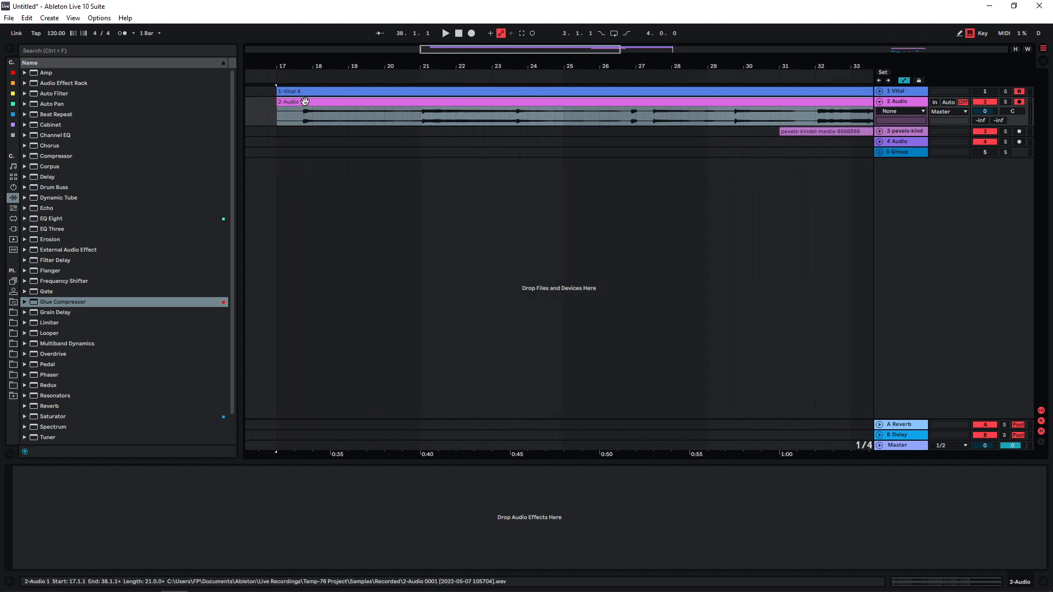
pyautogui.moveTo(308, 102)
pyautogui.mouseDown()
pyautogui.moveTo(634, 102)
pyautogui.moveTo(323, 103)
pyautogui.mouseUp()
pyautogui.doubleClick(325, 102)
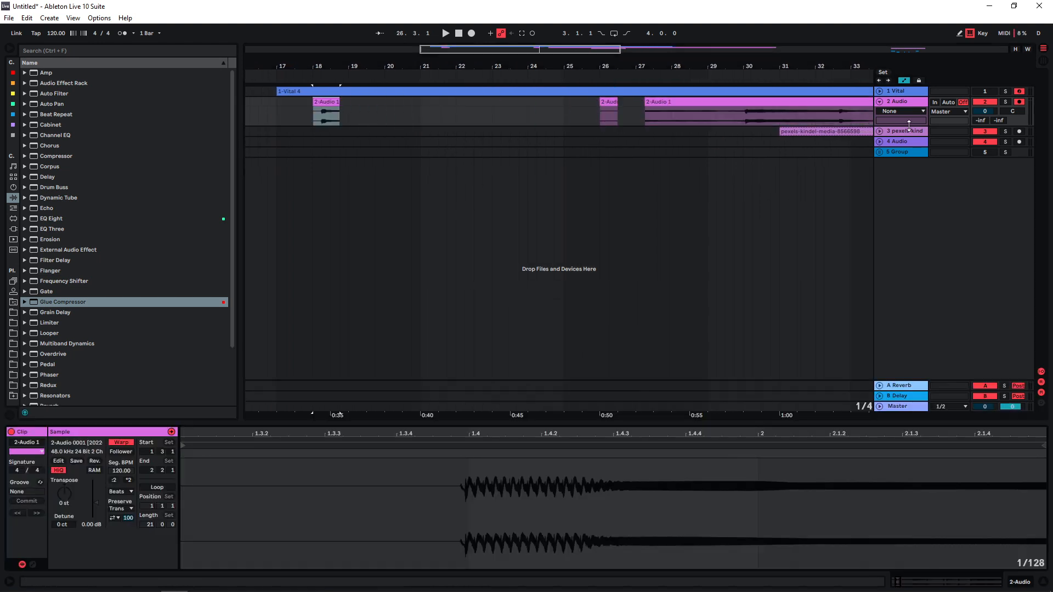
# Enlarge the recorded audio track, enable Loop for the slice, and set its sample grid to Off
pyautogui.moveTo(910, 126); pyautogui.dragTo(906, 219)
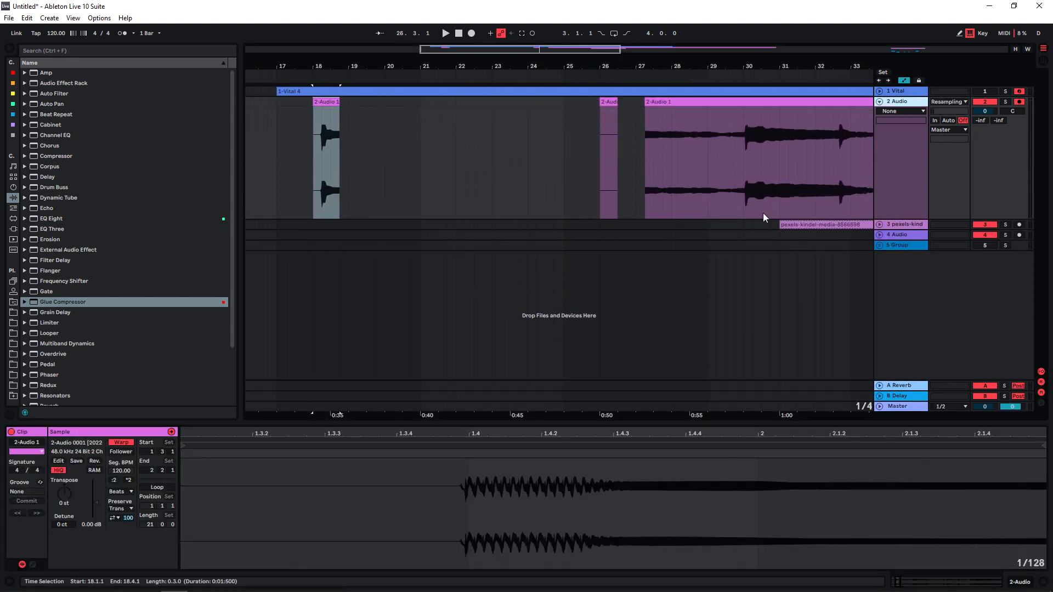
pyautogui.click(157, 488)
pyautogui.rightClick(406, 497)
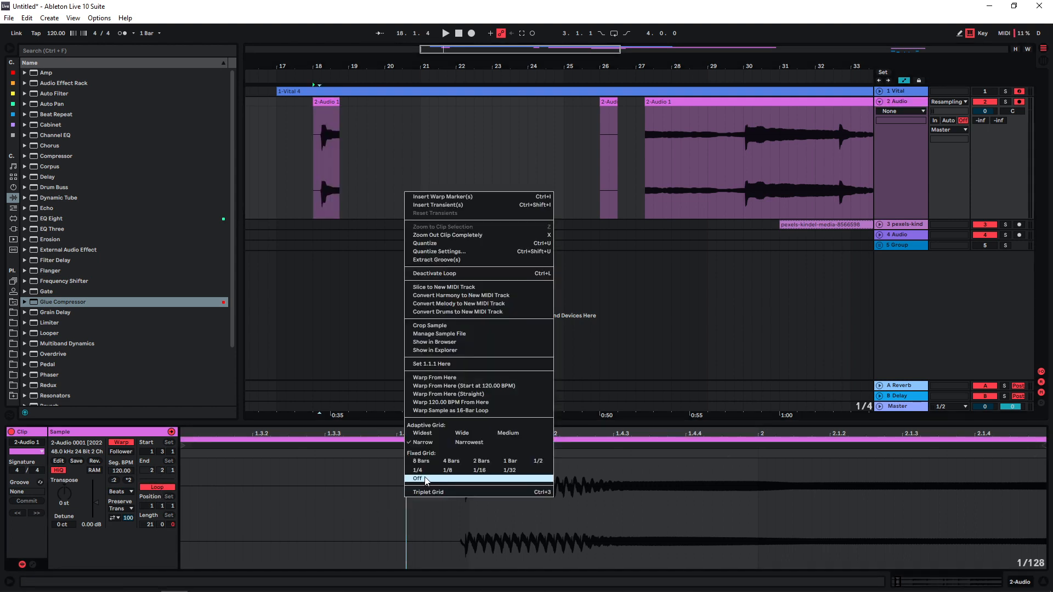
pyautogui.click(424, 478)
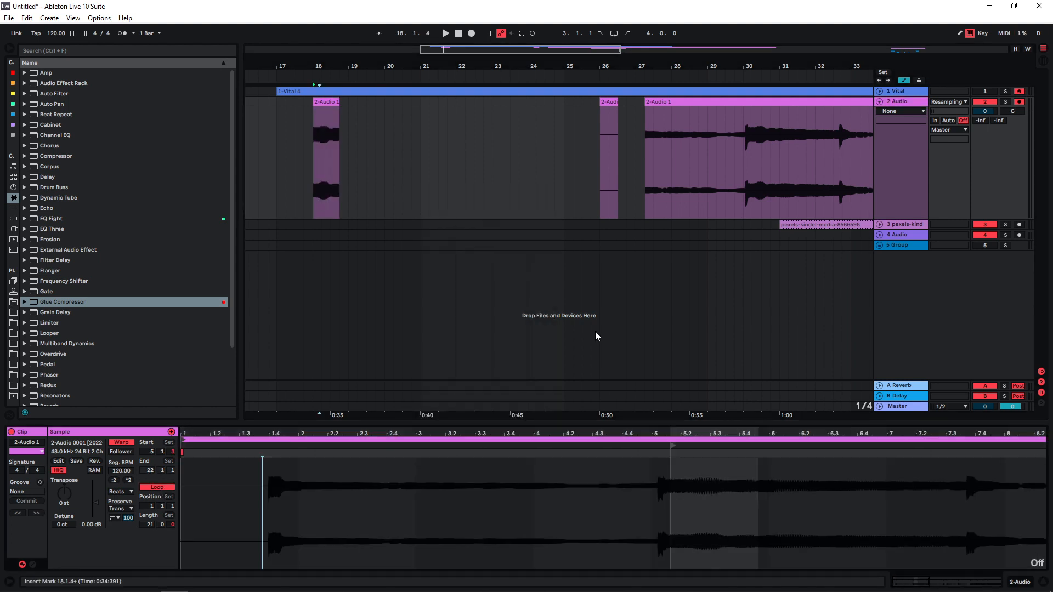
# Try different start points within the looped sample and audition the resulting slices
pyautogui.moveTo(673, 449)
pyautogui.mouseDown()
pyautogui.moveTo(723, 455)
pyautogui.moveTo(691, 464)
pyautogui.moveTo(776, 469)
pyautogui.moveTo(734, 478)
pyautogui.mouseUp()
pyautogui.moveTo(734, 477); pyautogui.dragTo(672, 477)
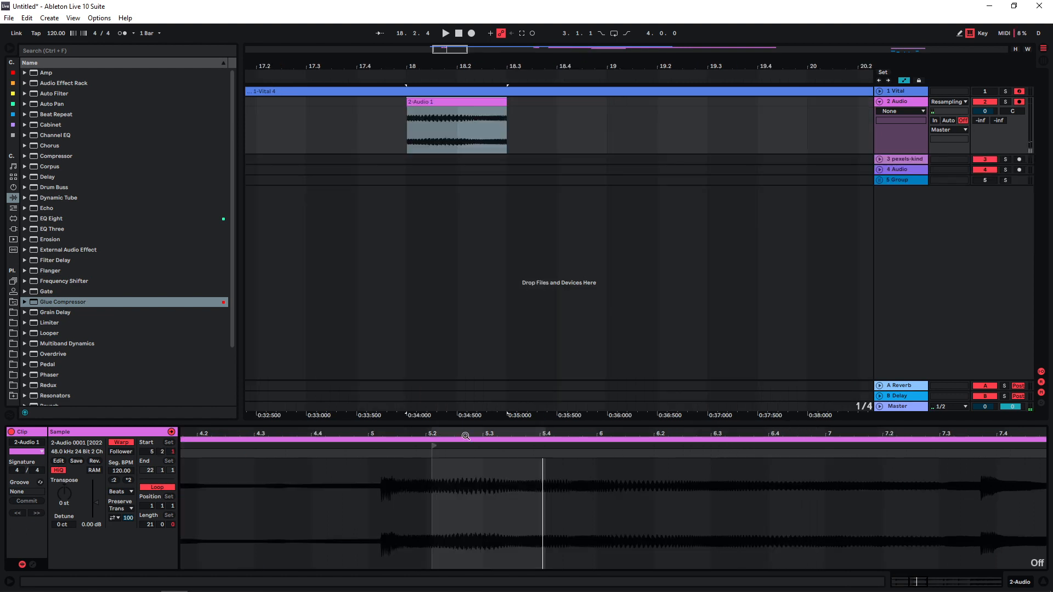
pyautogui.moveTo(448, 434); pyautogui.dragTo(448, 412)
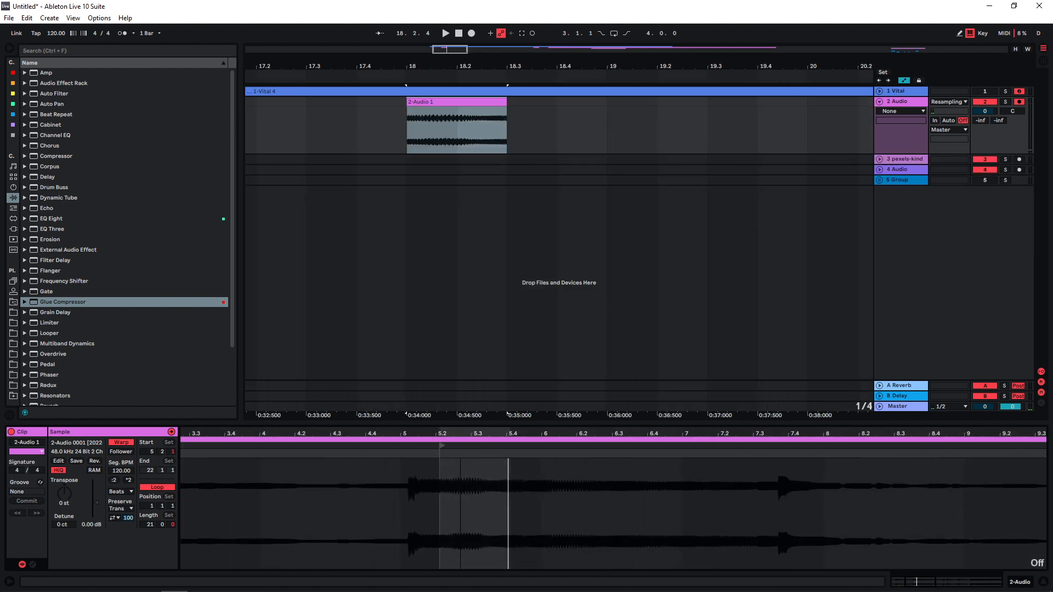
pyautogui.moveTo(442, 447); pyautogui.dragTo(598, 442)
pyautogui.press('space')
# Raise the clip gain to 7.75 dB and shift the slice's start to 11.4.1, auditioning segments on the way
pyautogui.press('space')
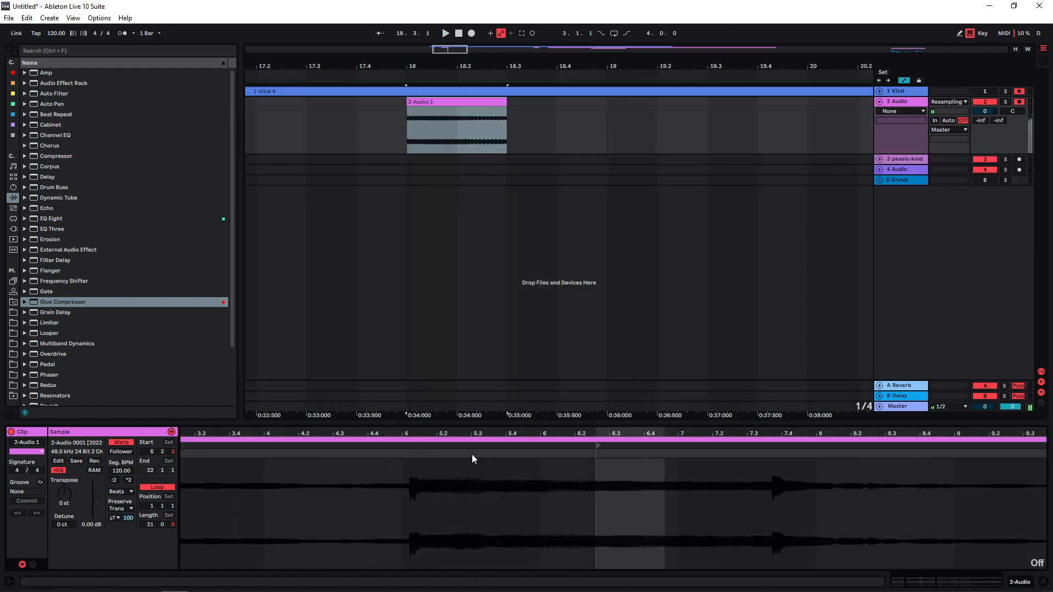
pyautogui.moveTo(96, 503); pyautogui.dragTo(96, 495)
pyautogui.press('space')
pyautogui.moveTo(598, 445); pyautogui.dragTo(808, 447)
pyautogui.press('space')
pyautogui.press('space')
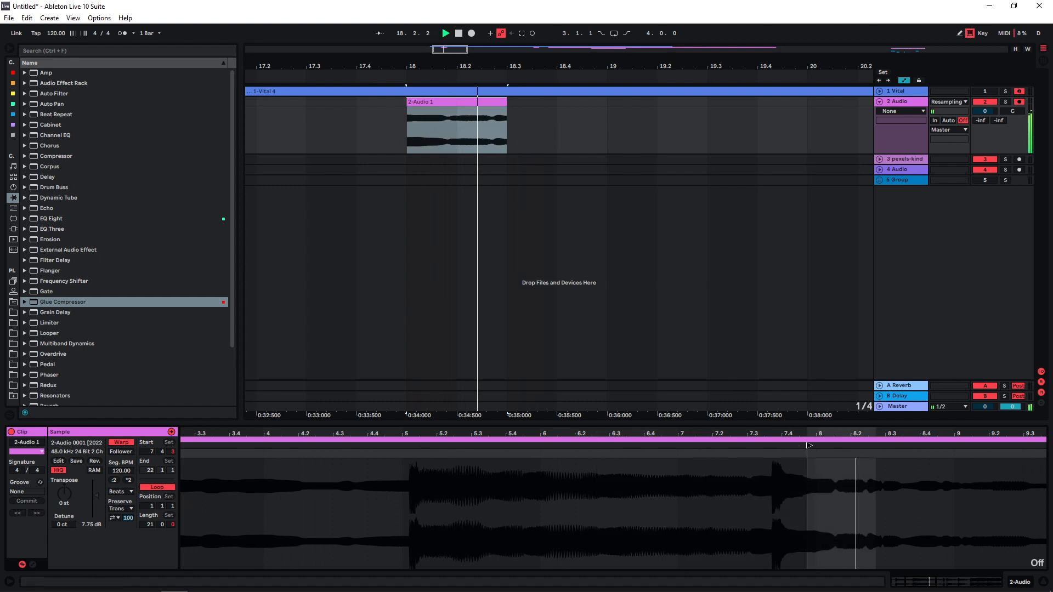
pyautogui.press('space')
pyautogui.press('space')
pyautogui.press('space')
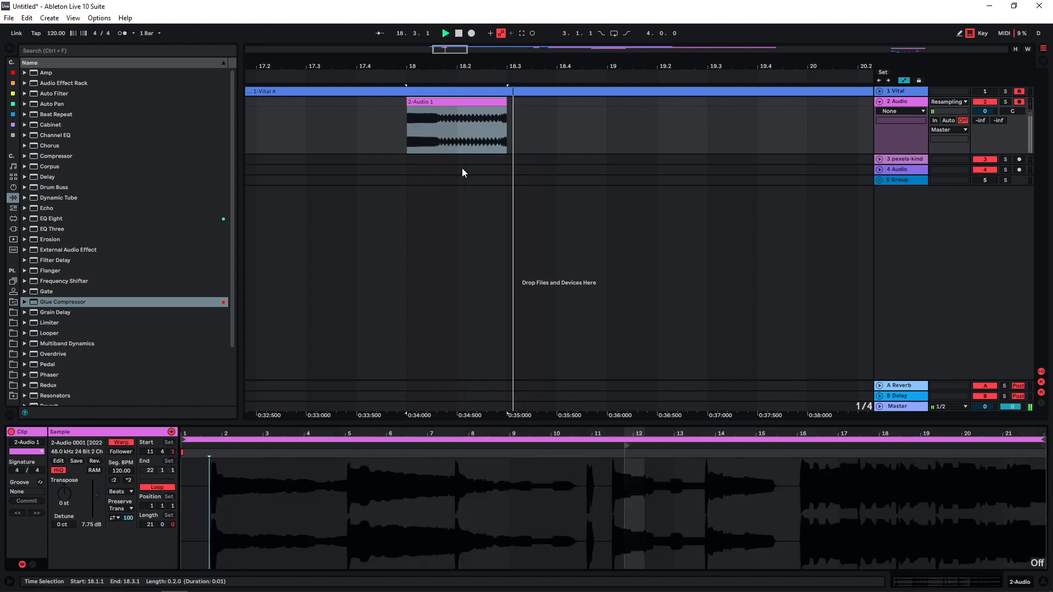
pyautogui.press('space')
# Place a copy of the slice at 17.2.1, then shift the bar 18 slice's sample start to 14.4.1 and play it
pyautogui.moveTo(474, 112); pyautogui.dragTo(322, 110)
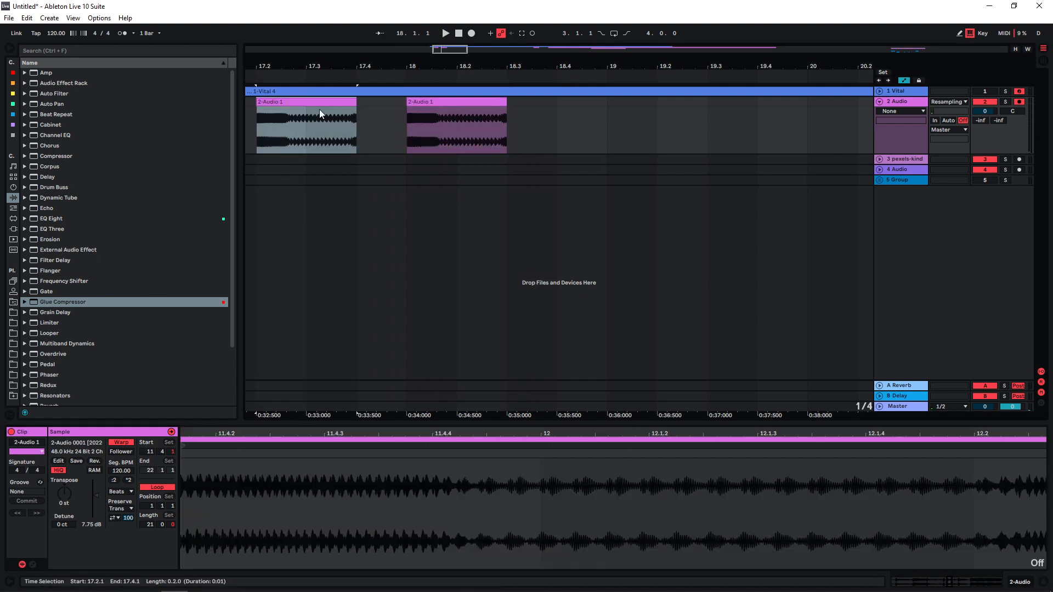
pyautogui.click(407, 106)
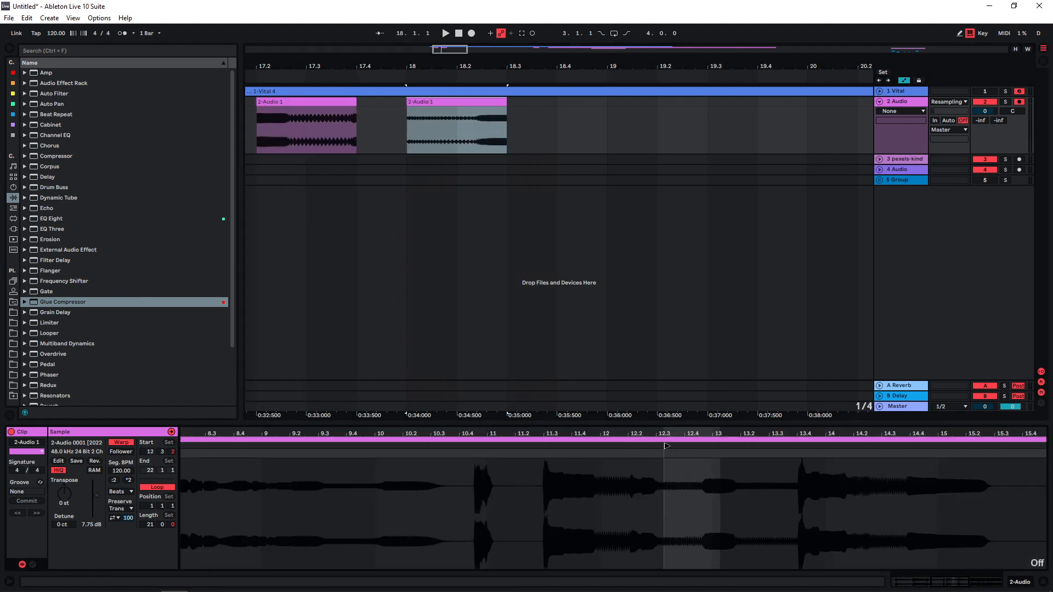
pyautogui.moveTo(668, 446); pyautogui.dragTo(913, 445)
pyautogui.press('space')
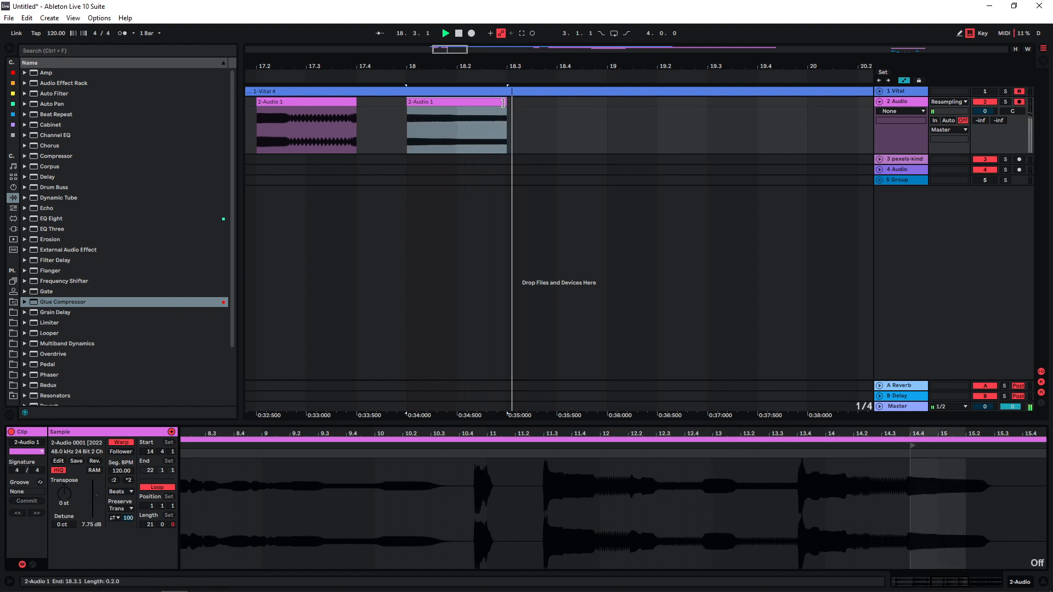
# Shift the sample starts of the slices at 18.4 and 19.3 to different parts of the recording, and audition them
pyautogui.moveTo(797, 443); pyautogui.dragTo(1006, 442)
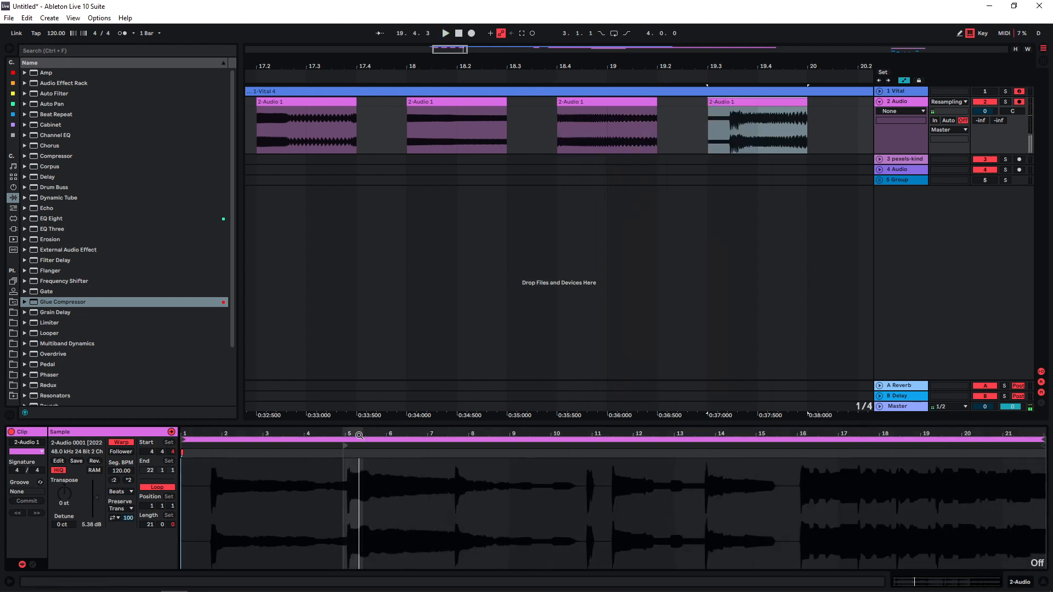
pyautogui.moveTo(346, 447); pyautogui.dragTo(237, 448)
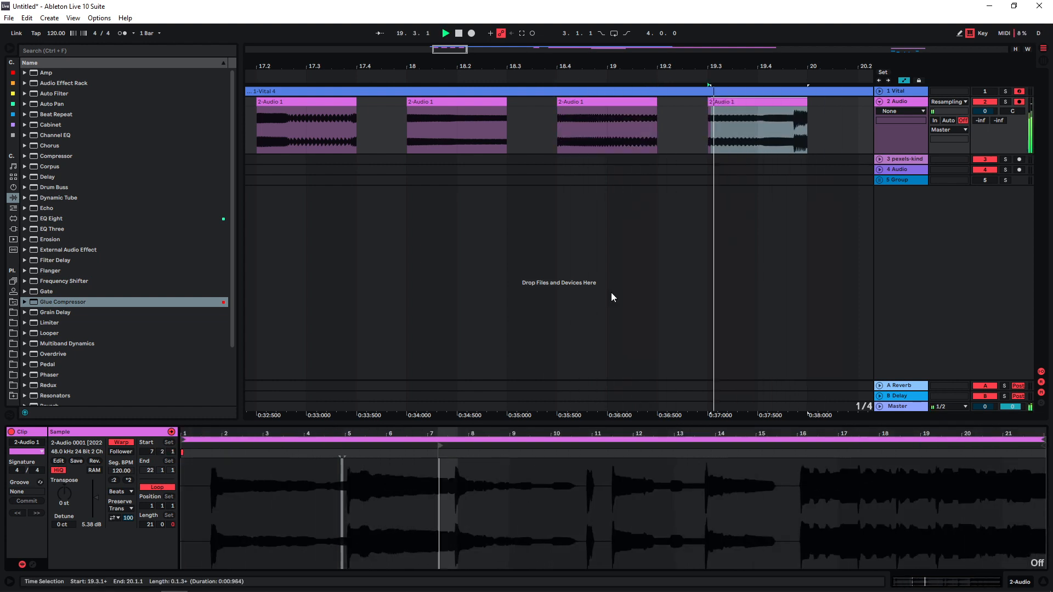
pyautogui.press('space')
# Set the arrangement grid to 1/32 and shorten the end of the slice at 19.3
pyautogui.rightClick(712, 142)
pyautogui.click(781, 171)
pyautogui.moveTo(807, 103); pyautogui.dragTo(789, 103)
pyautogui.press('space')
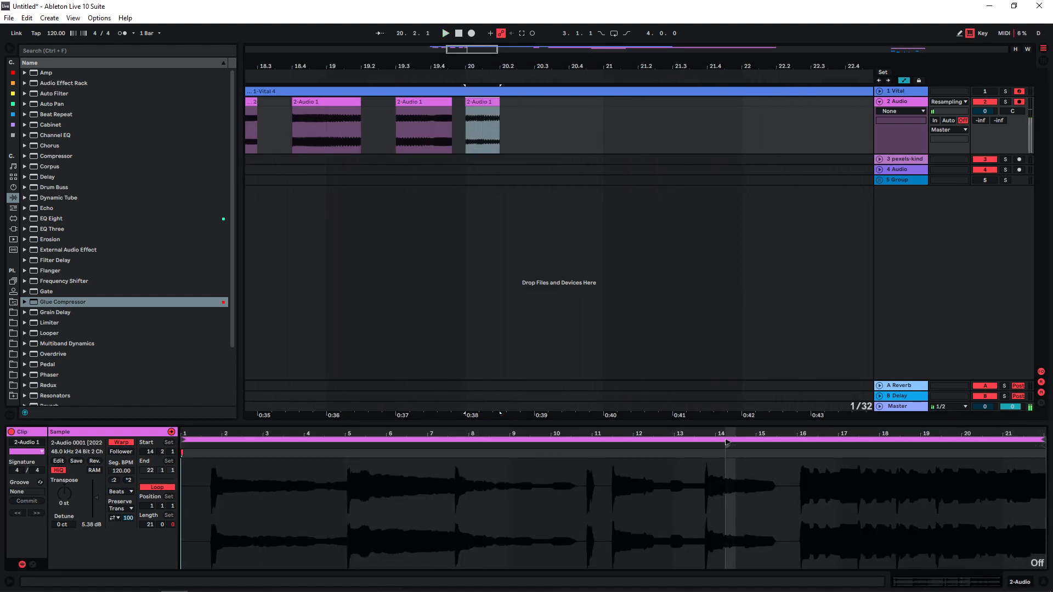
# Play the slice at bar 20, shift its sample start to about 14.4, and set its gain to 7.19 dB
pyautogui.press('space')
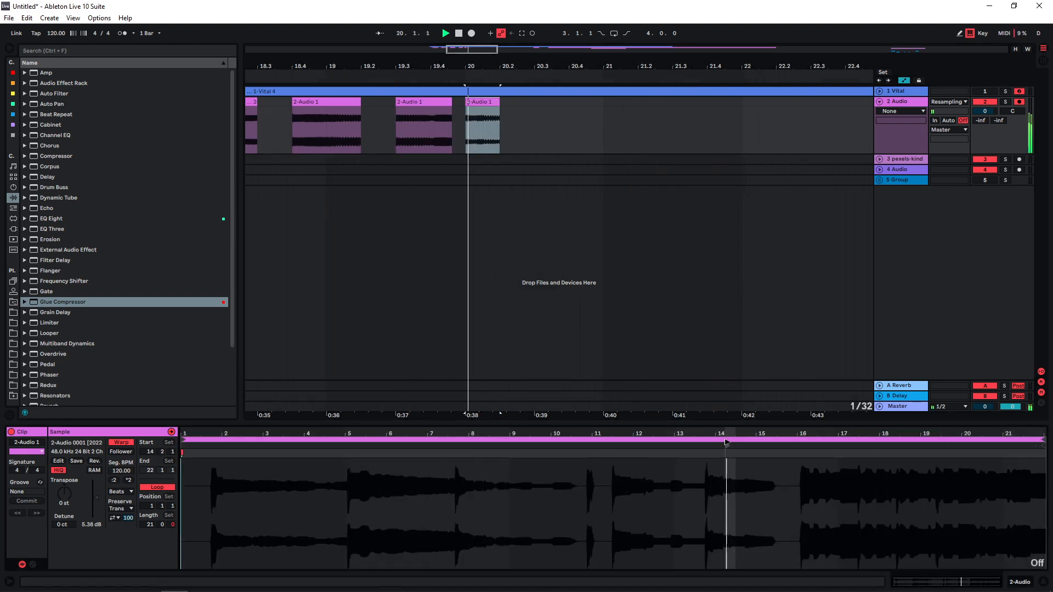
pyautogui.moveTo(727, 442); pyautogui.dragTo(751, 447)
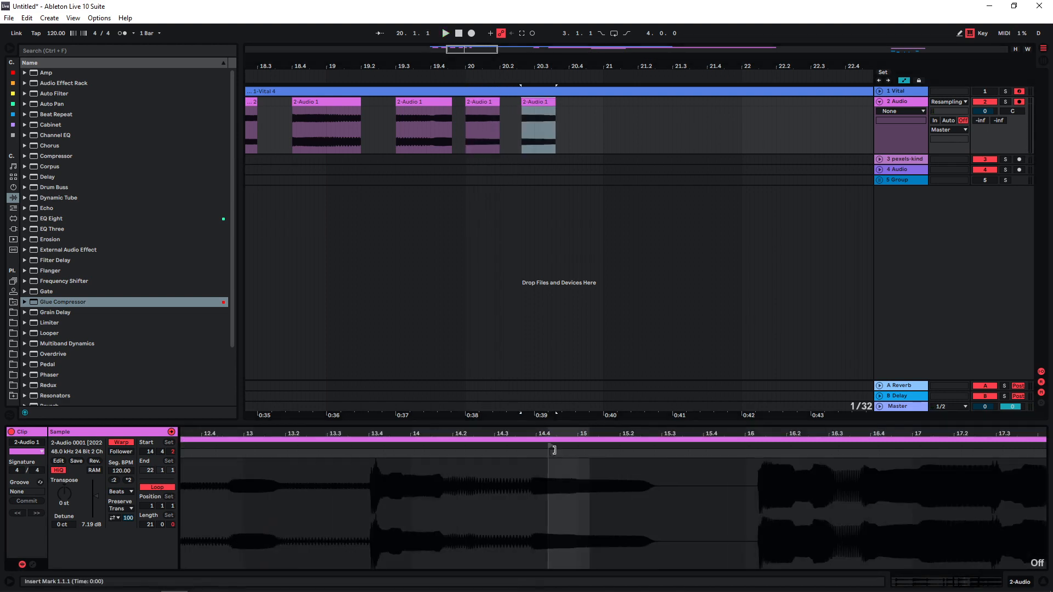
pyautogui.press('space')
# Add slice copies after 20.2 and around 20.4 with the sample start at 16.4.1, and audition them
pyautogui.moveTo(552, 447)
pyautogui.mouseDown()
pyautogui.moveTo(399, 449)
pyautogui.moveTo(889, 456)
pyautogui.moveTo(837, 456)
pyautogui.moveTo(878, 456)
pyautogui.mouseUp()
pyautogui.press('space')
pyautogui.press('space')
# Shift the last slice's sample start to 8.4.1, auditioning other parts of the recording on the way
pyautogui.press('space')
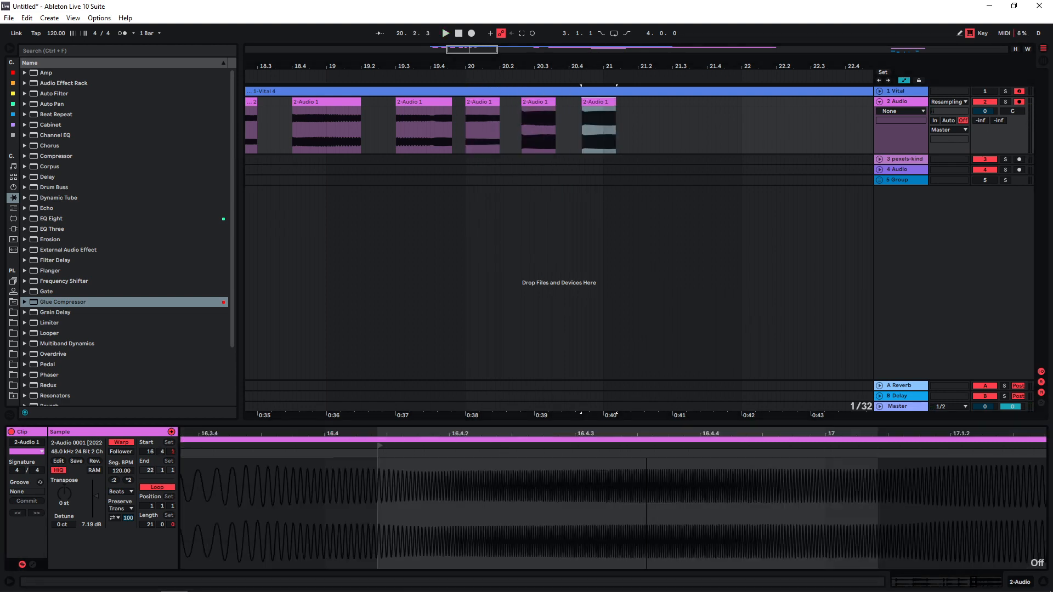
pyautogui.press('space')
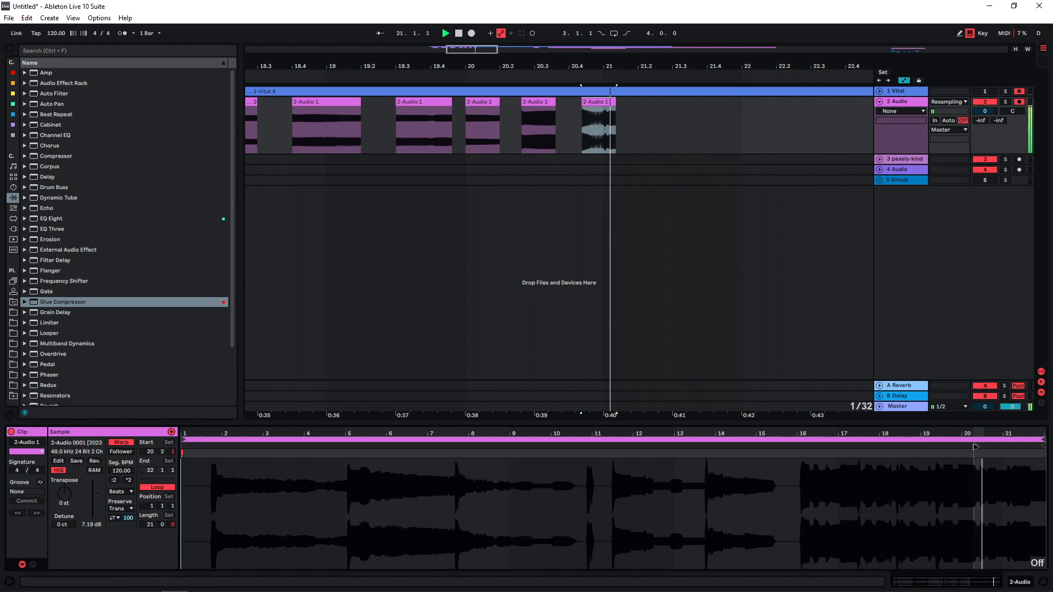
pyautogui.moveTo(978, 460); pyautogui.dragTo(1028, 461)
pyautogui.press('space')
pyautogui.moveTo(1028, 461); pyautogui.dragTo(634, 469)
pyautogui.press('space')
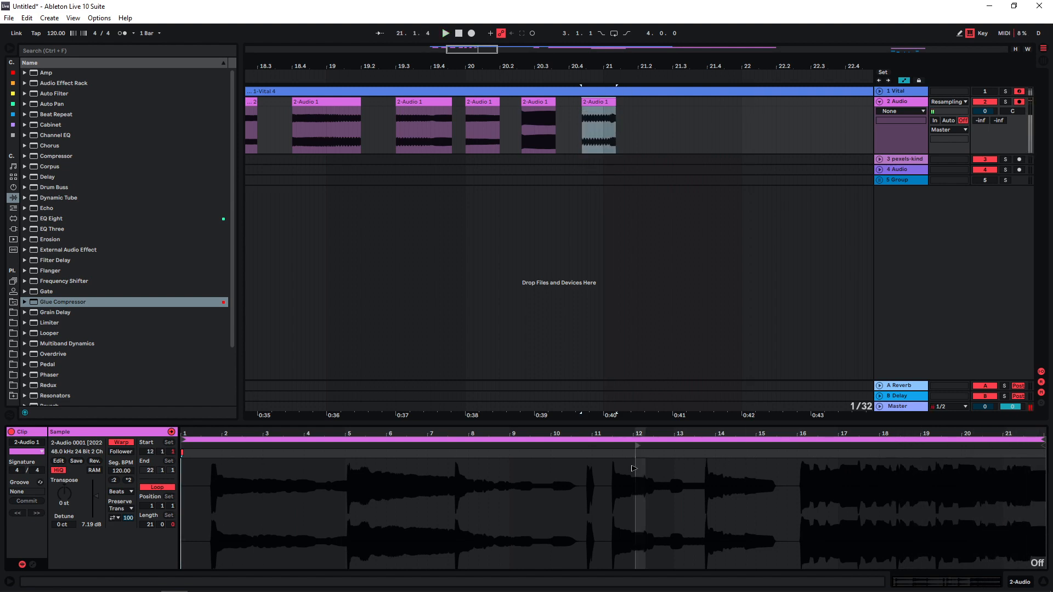
pyautogui.moveTo(634, 469); pyautogui.dragTo(554, 472)
pyautogui.press('space')
pyautogui.moveTo(555, 472); pyautogui.dragTo(485, 485)
pyautogui.moveTo(485, 485); pyautogui.dragTo(498, 487)
pyautogui.press('space')
# Audition the row of chopped bass slices from 17.2.1
pyautogui.press('-')
pyautogui.press('-')
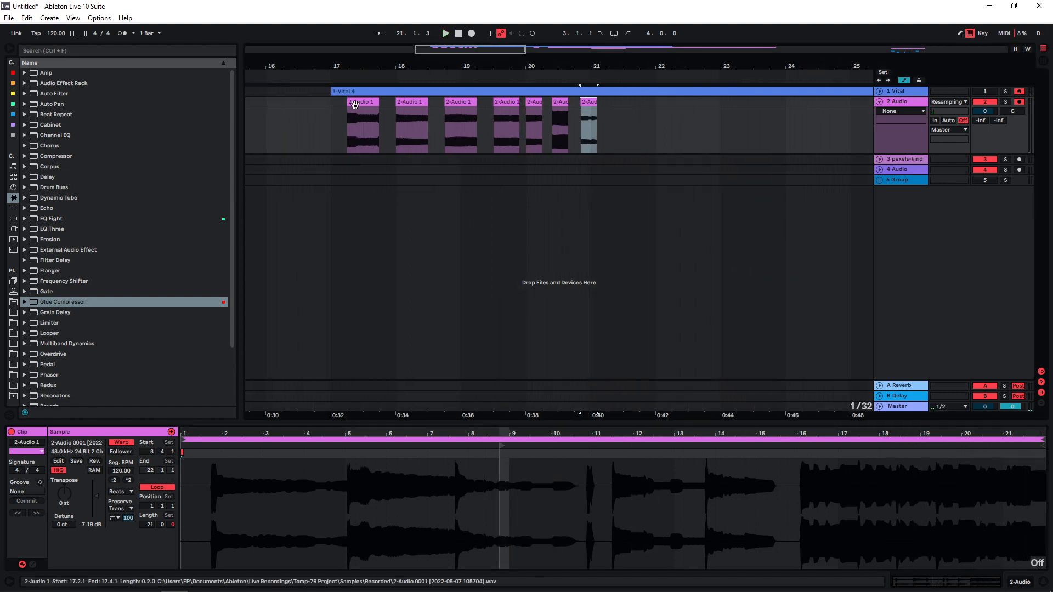
pyautogui.click(354, 104)
pyautogui.click(340, 134)
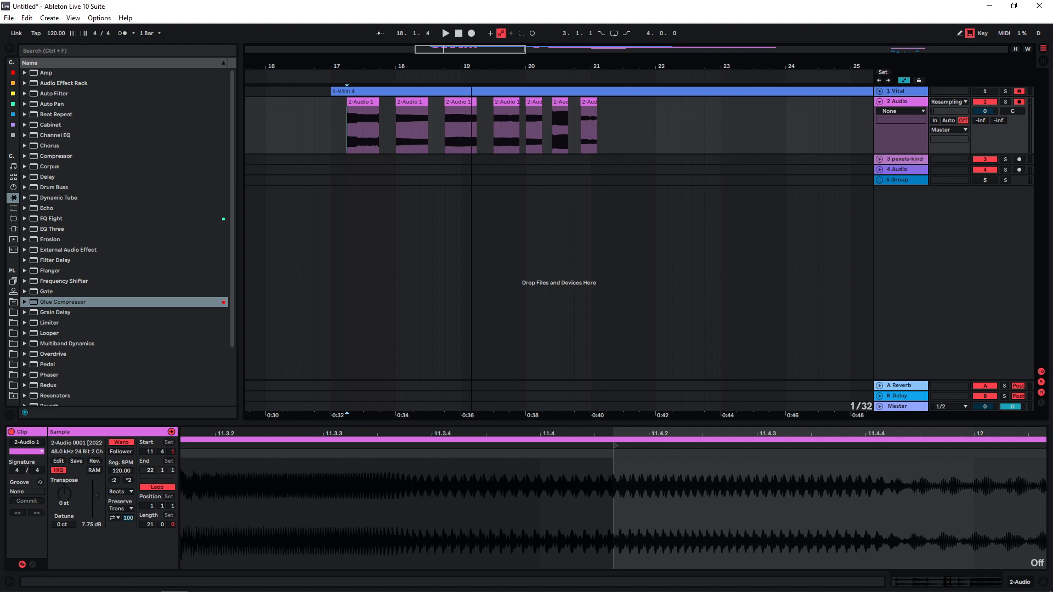
# Play the video clip at 13.1.1 and bring bass slices from the resampled track onto a separate audio track beneath it
pyautogui.moveTo(374, 66); pyautogui.dragTo(271, 57)
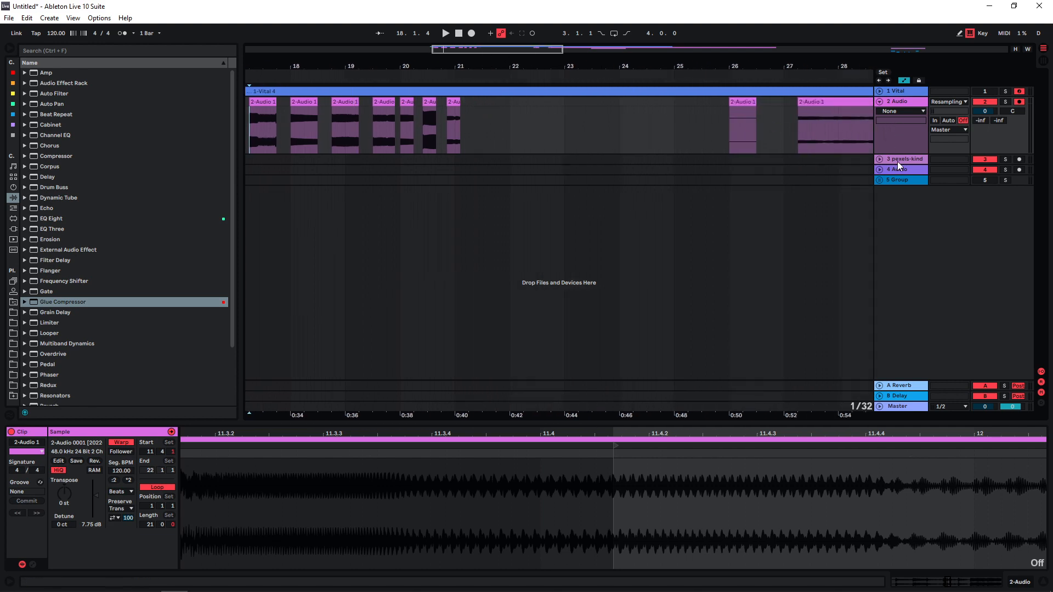
pyautogui.press('-')
pyautogui.press('-')
pyautogui.press('-')
pyautogui.moveTo(668, 159); pyautogui.dragTo(336, 159)
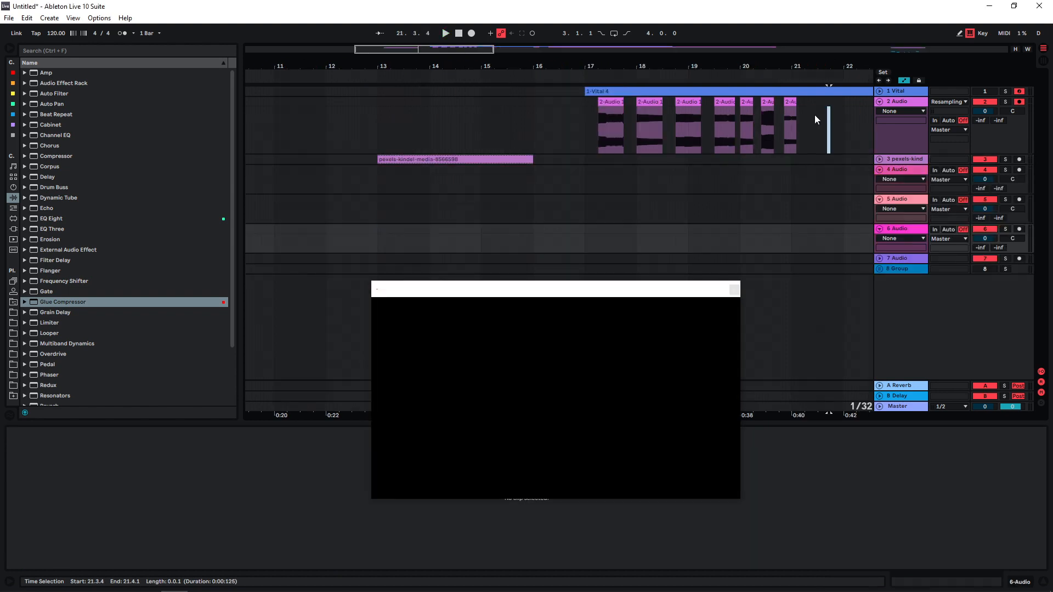
pyautogui.moveTo(829, 131); pyautogui.dragTo(424, 200)
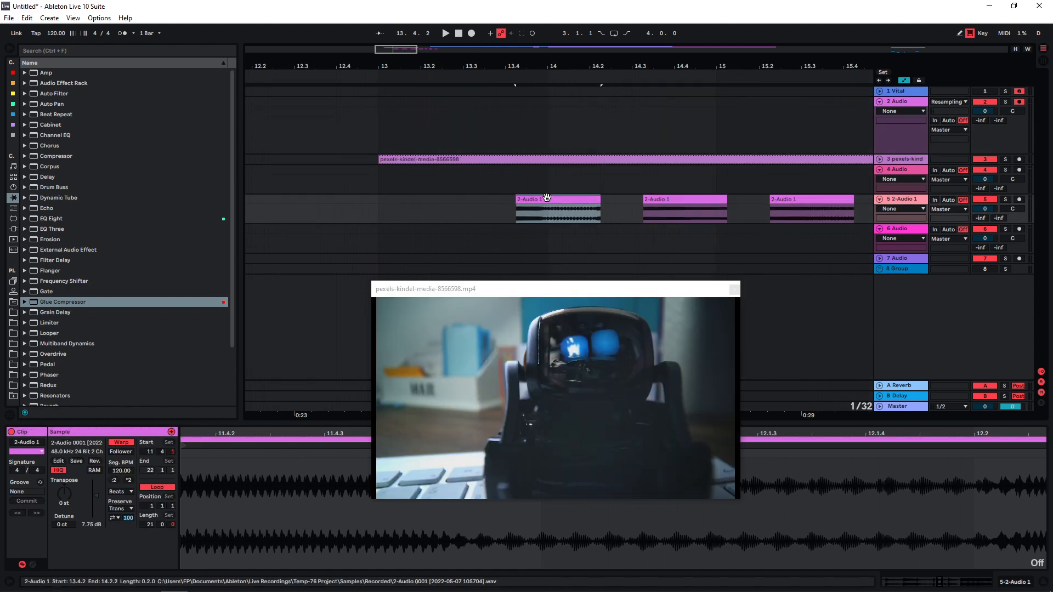
# Move the first slice under the video to just after 13.1.1 and play it from 12.4.4
pyautogui.moveTo(547, 197); pyautogui.dragTo(426, 198)
pyautogui.click(369, 211)
pyautogui.press('space')
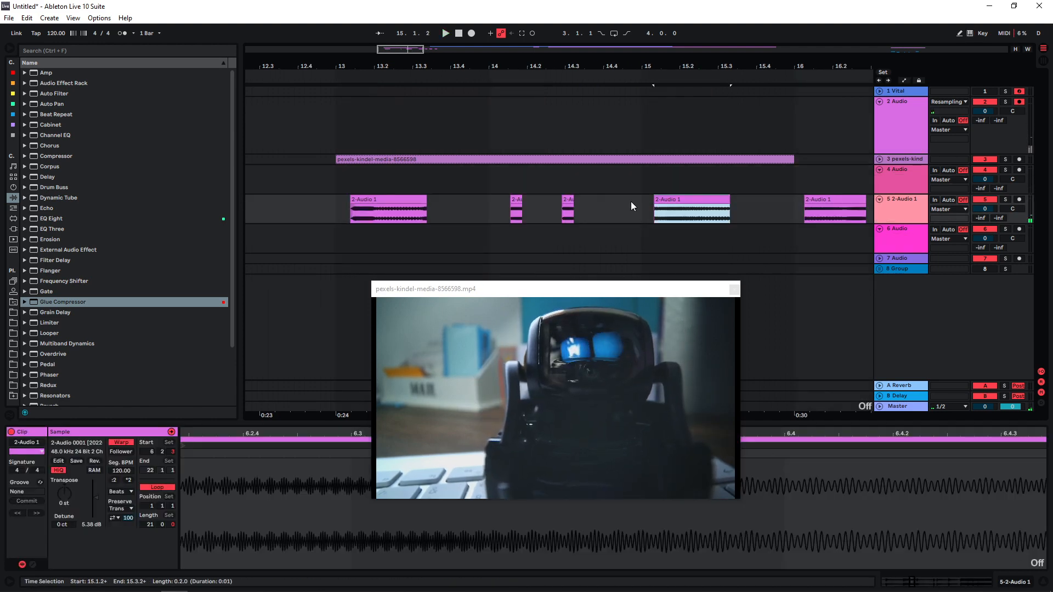
# Arrange the slices on track 5 in time with the robot video and layer more slices beneath them on track 6
pyautogui.click(651, 211)
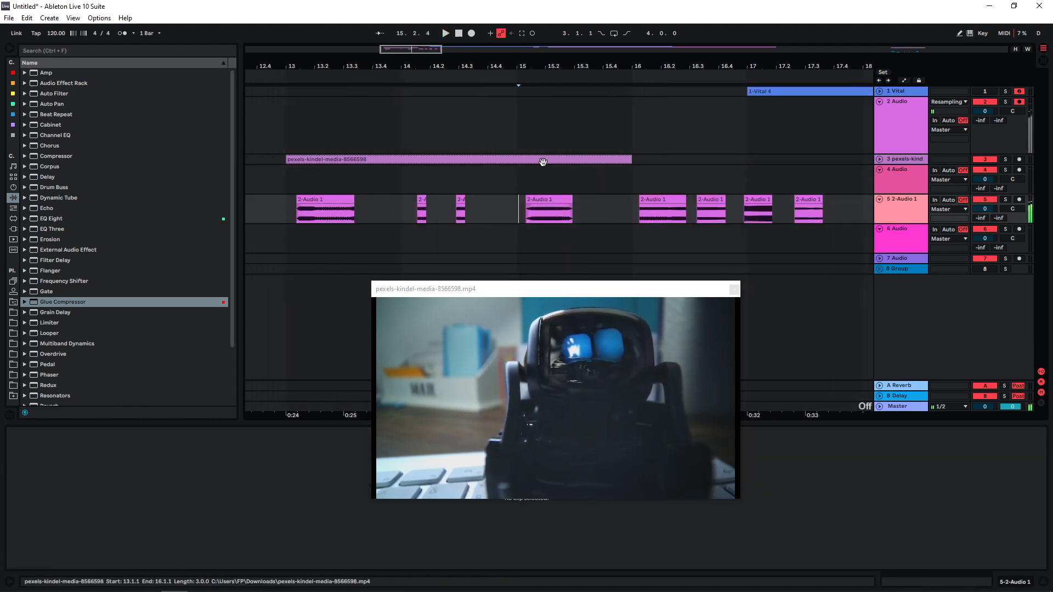
pyautogui.click(282, 187)
pyautogui.click(801, 199)
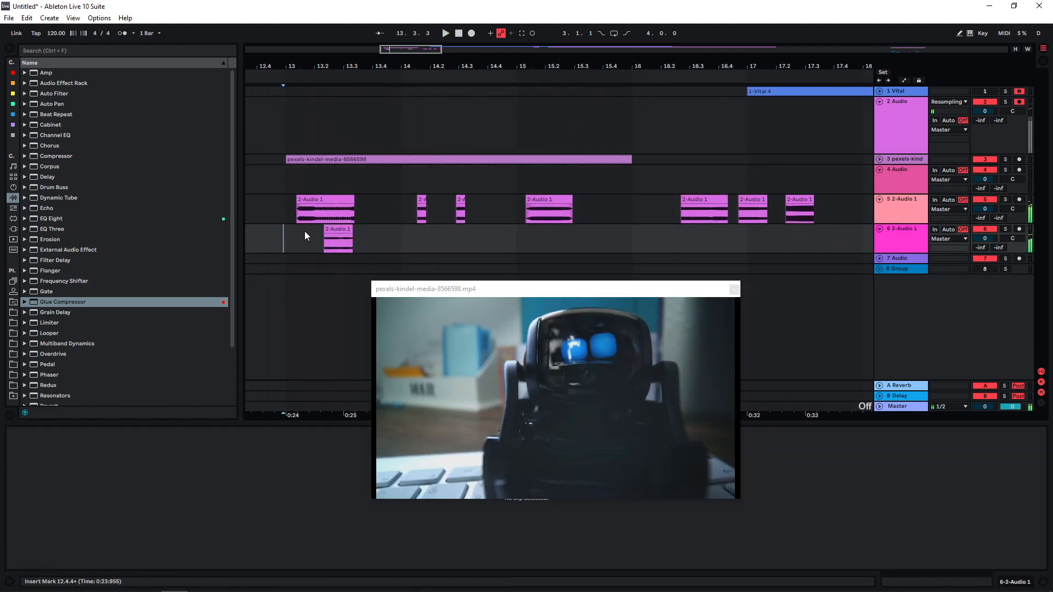
pyautogui.click(324, 236)
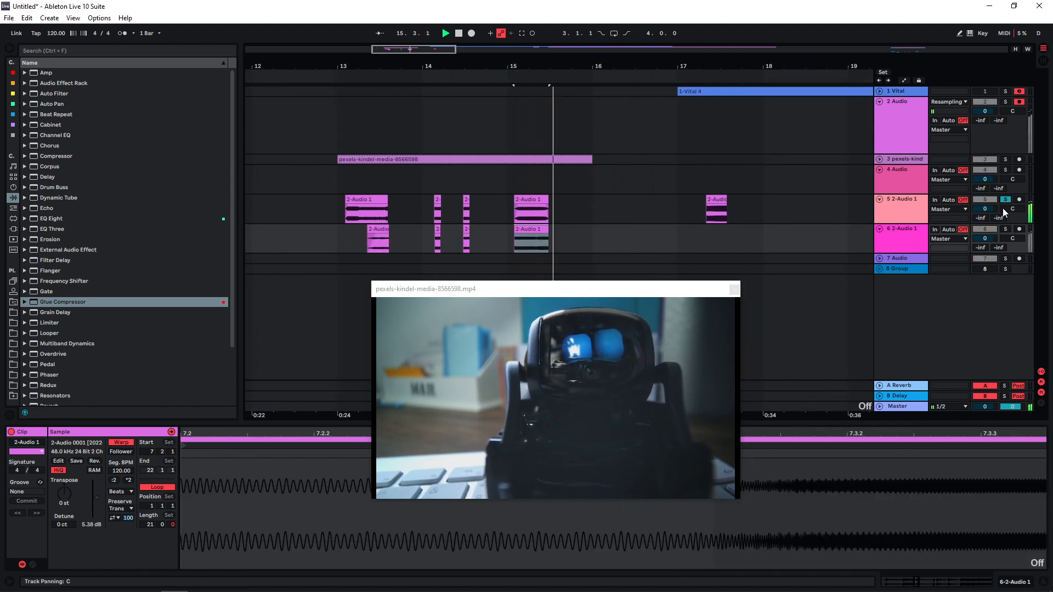
# Play the video with its grouped sound layers from 13.1.1
pyautogui.click(361, 176)
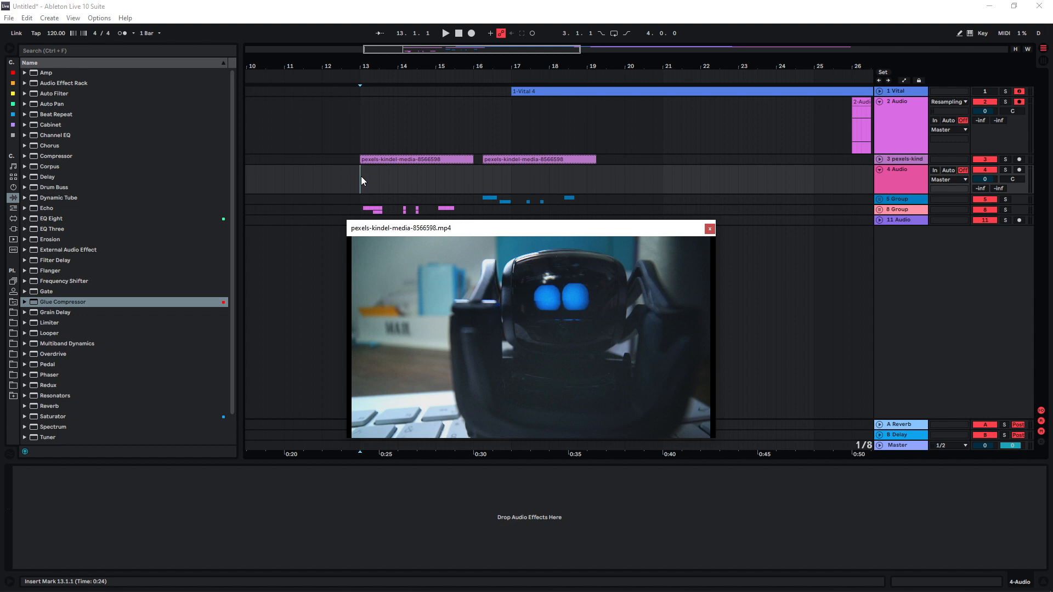
pyautogui.press('space')
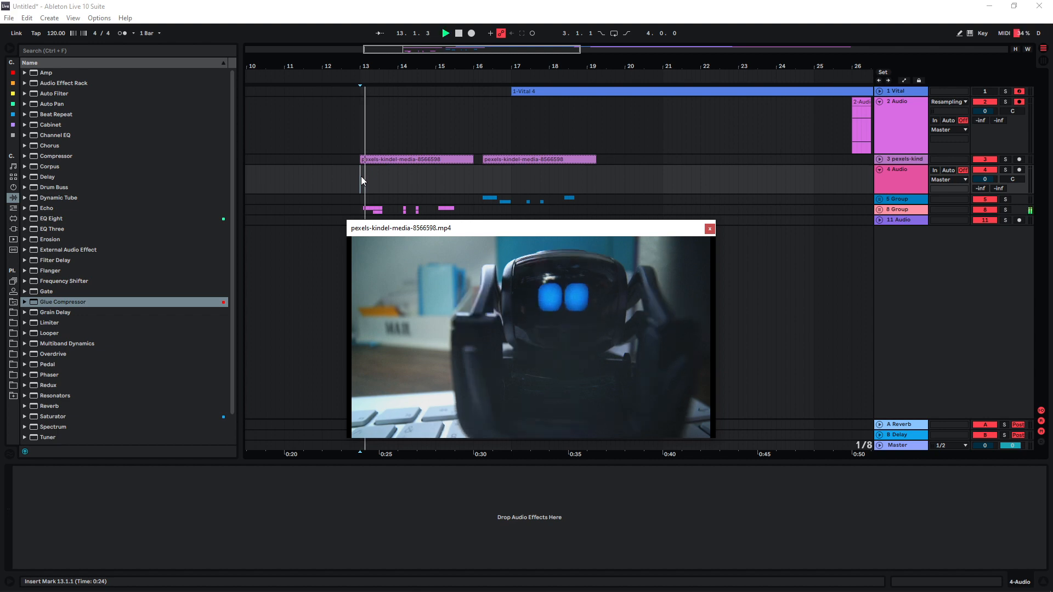